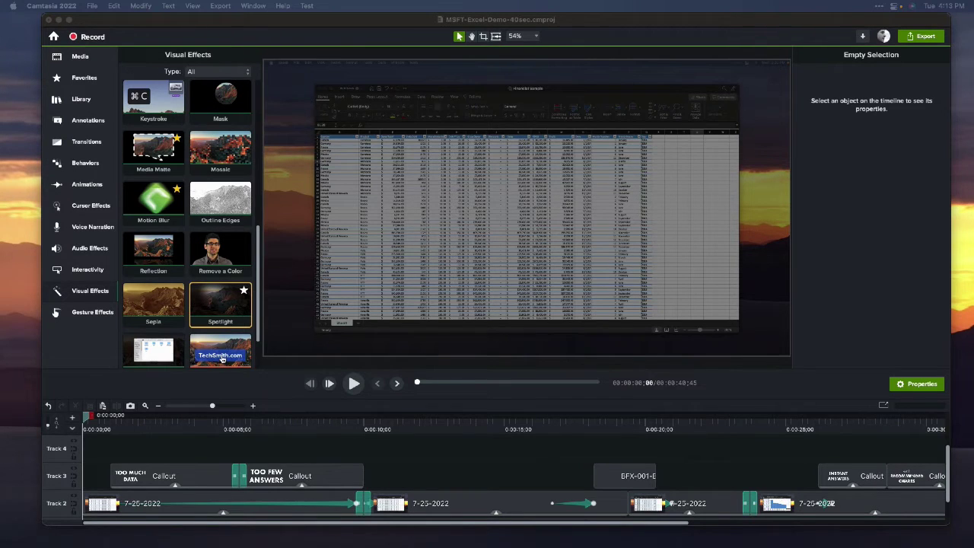
- Shift all timeline clips later to open a gap of about 12 seconds at the start of the timeline
left_click(222, 358)
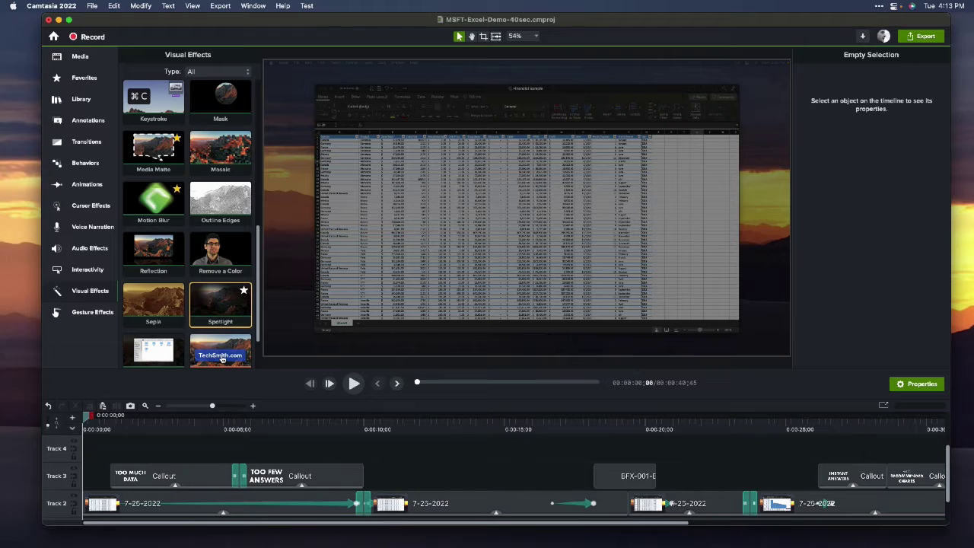
left_click_drag(85, 416, 366, 416)
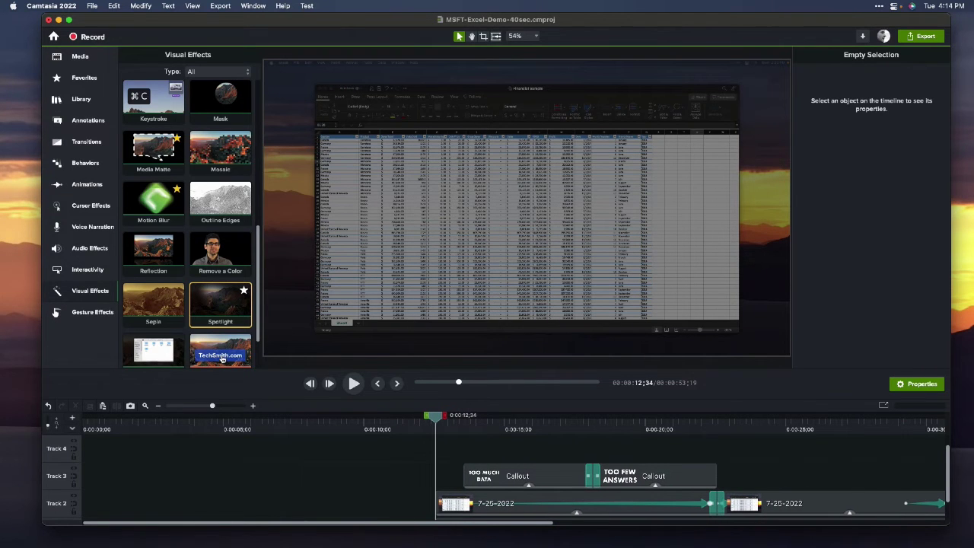
- Switch the library to Camtasia 2022 and expand its Titles folder
left_click(80, 99)
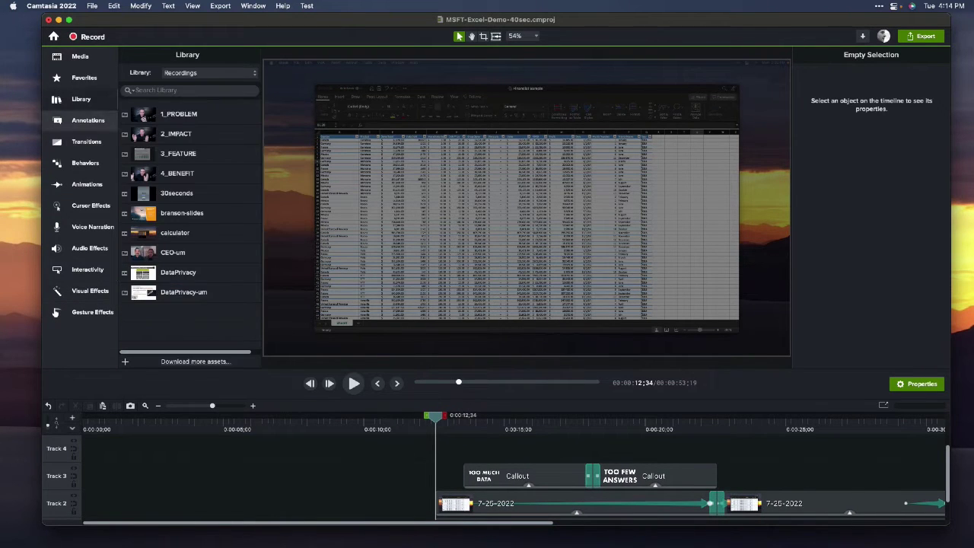
left_click(209, 72)
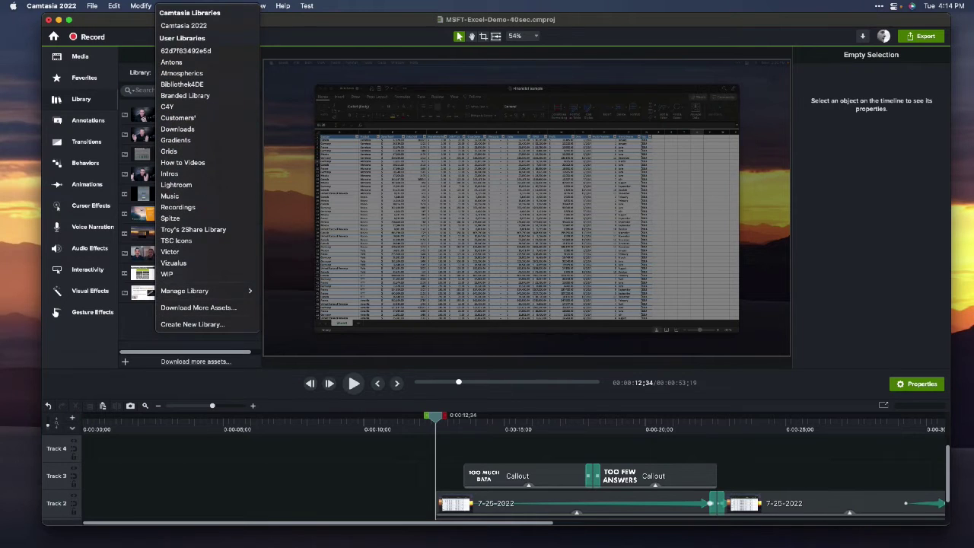
left_click(183, 25)
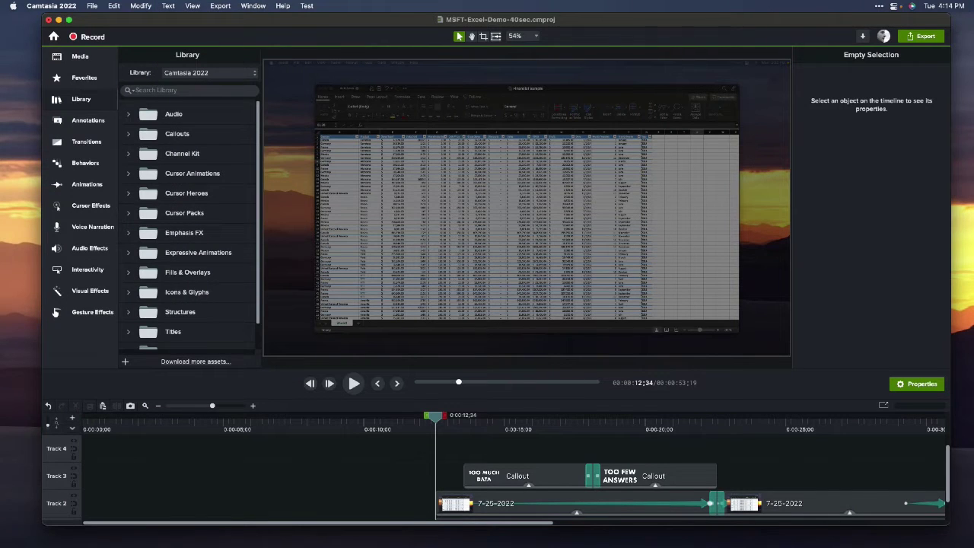
scroll(194, 224, "down", 1)
left_click(129, 315)
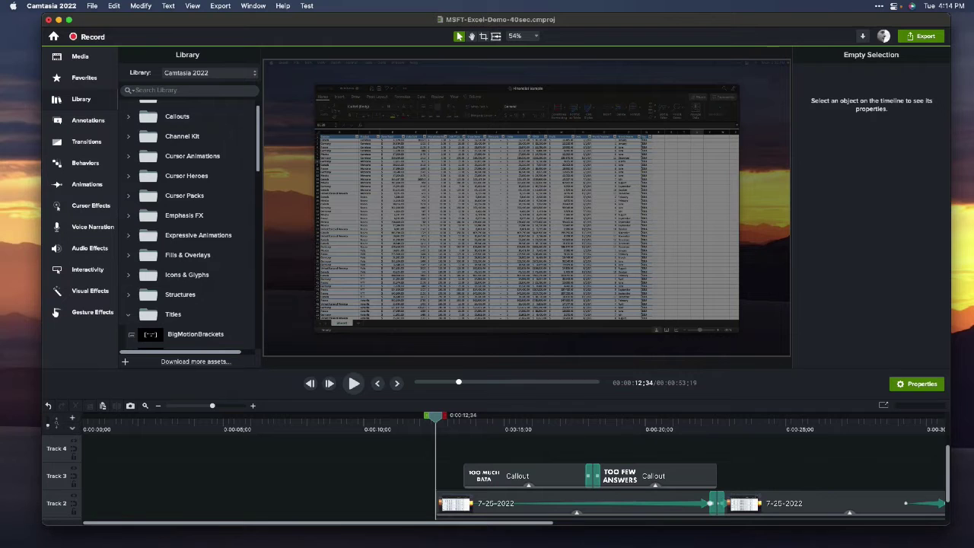
- Add the Burns-Title-Zoom-001 title to Track 2 in the gap before the first 7-25-2022 clip
scroll(189, 224, "down", 1)
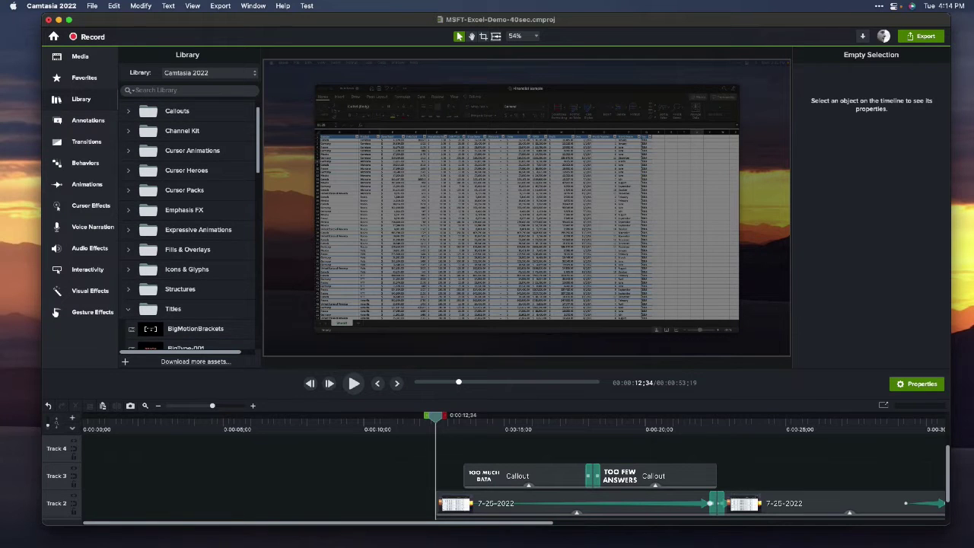
scroll(190, 225, "down", 5)
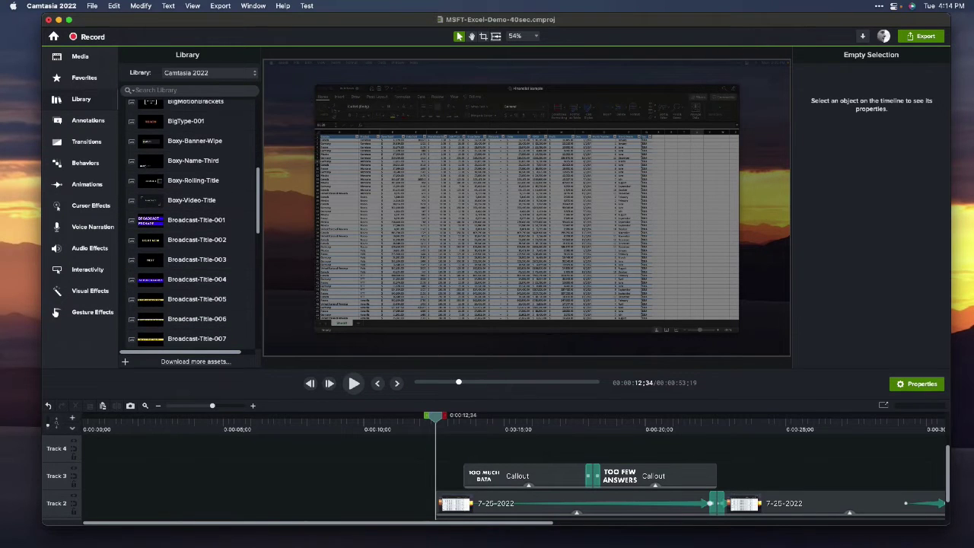
scroll(190, 225, "down", 5)
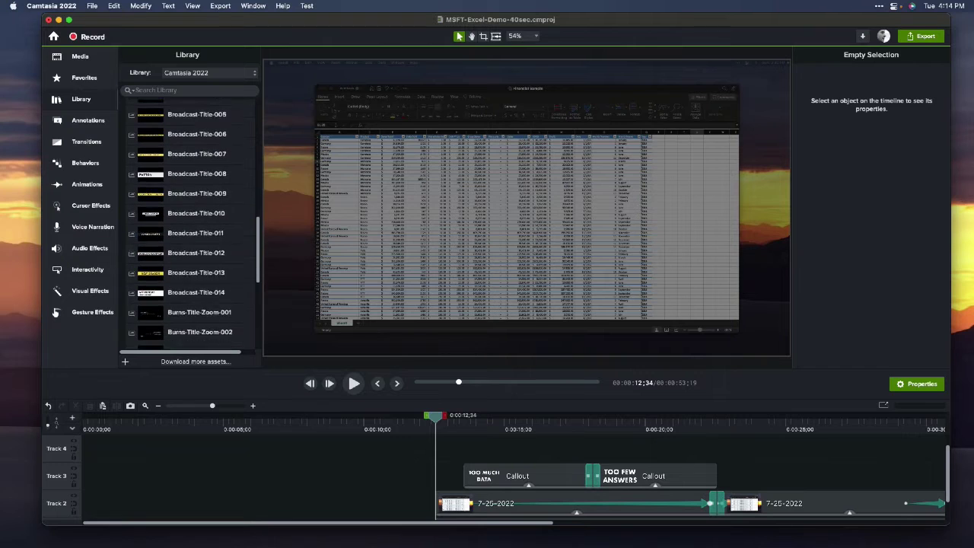
scroll(190, 225, "down", 3)
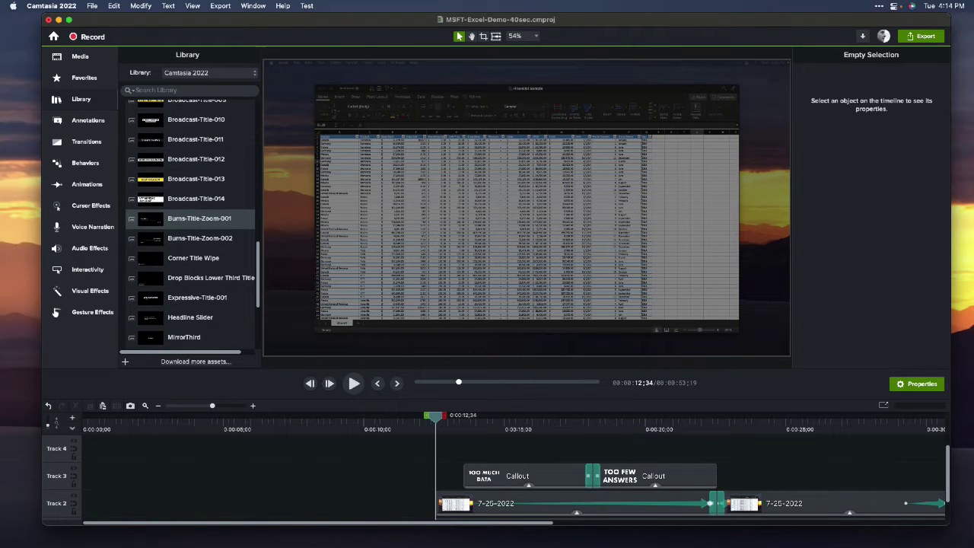
left_click_drag(199, 218, 115, 476)
left_click_drag(122, 417, 266, 417)
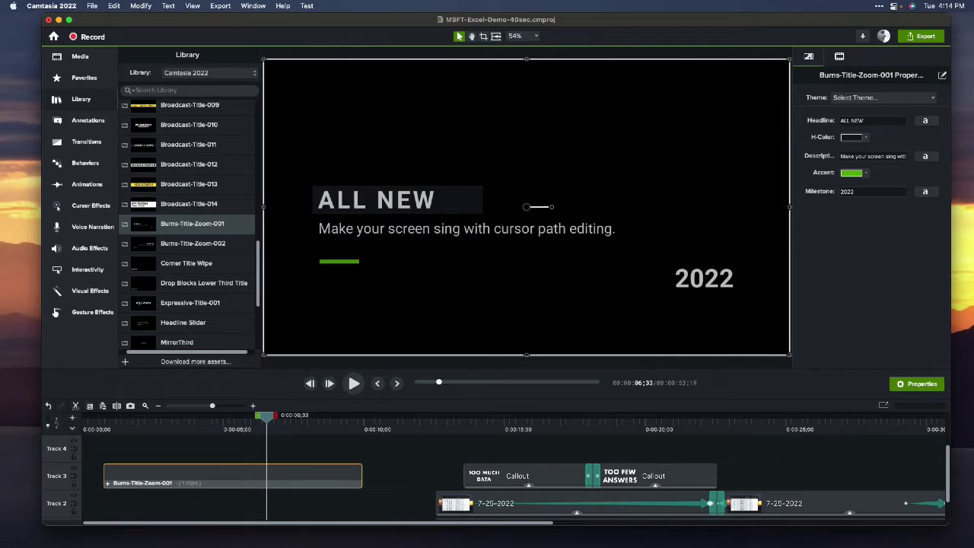
left_click_drag(244, 473, 239, 501)
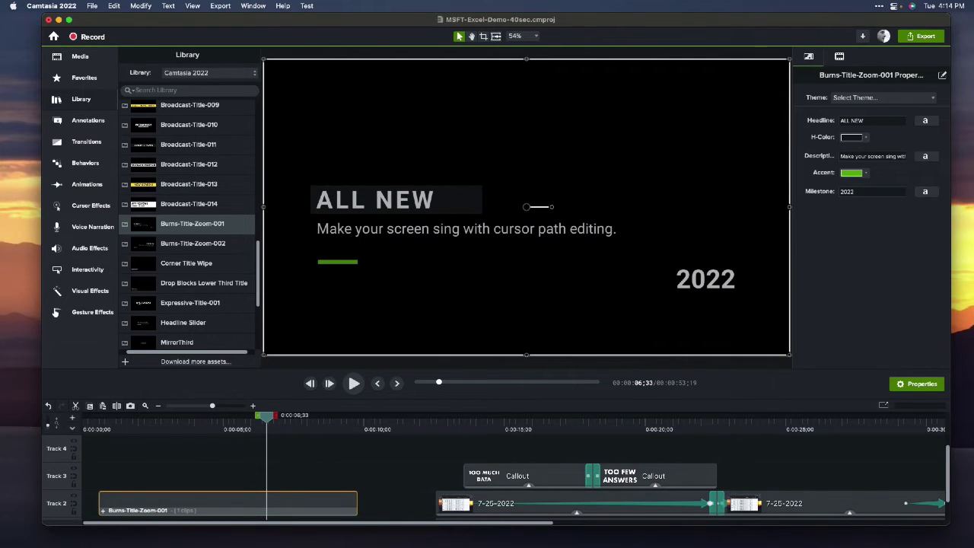
- Set the title's headline to ALL BRAND NEW and its accent color to orange-red
triple_click(858, 120)
left_click(866, 120)
type("BRAND")
key("Tab")
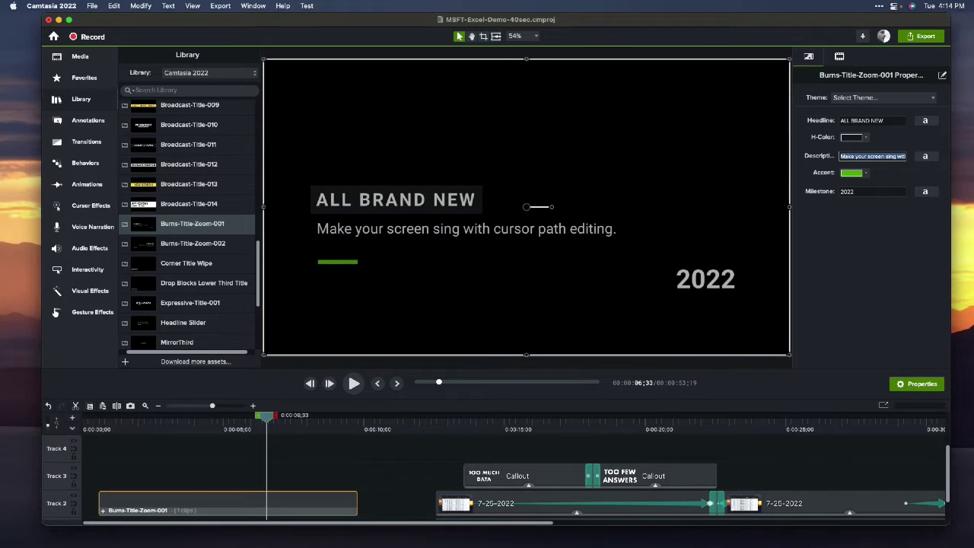
left_click(854, 173)
left_click(851, 211)
- Try trimming the title clip to end at about 7 seconds and extending it to about 10 seconds, scrubbing to check its fade
left_click_drag(357, 504, 279, 506)
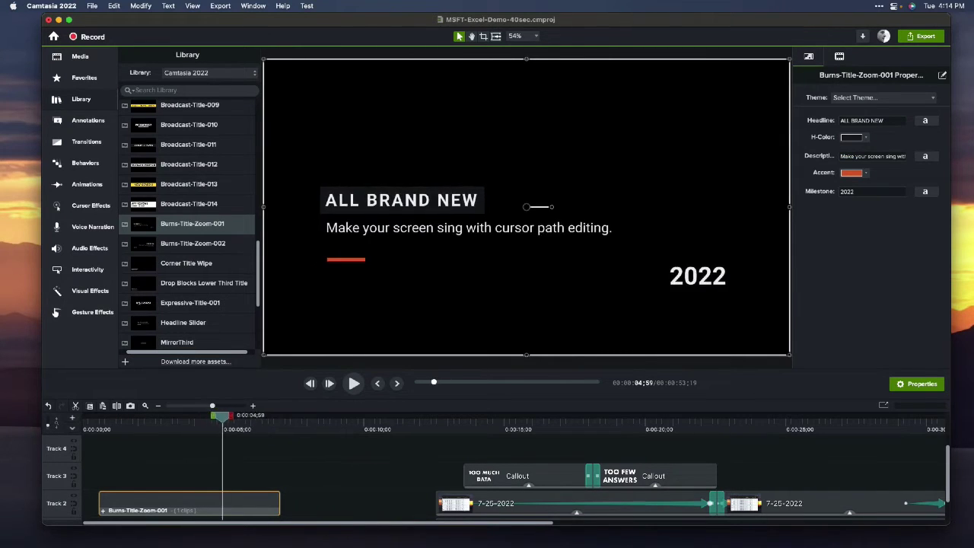
left_click_drag(223, 416, 272, 416)
left_click_drag(279, 503, 366, 504)
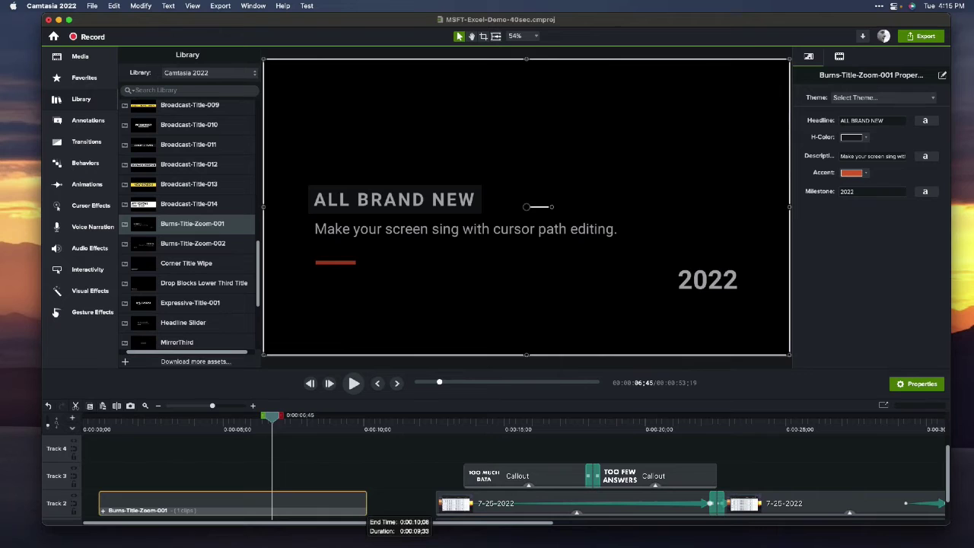
left_click_drag(271, 416, 342, 416)
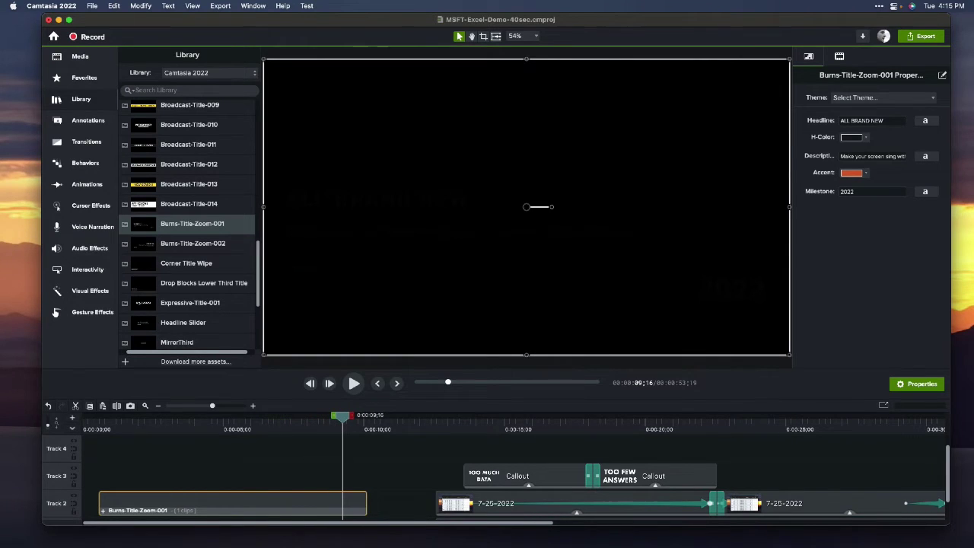
- Extend the title clip's end to about 12 seconds, just before the first 7-25-2022 clip
left_click_drag(366, 503, 426, 504)
left_click_drag(343, 415, 373, 416)
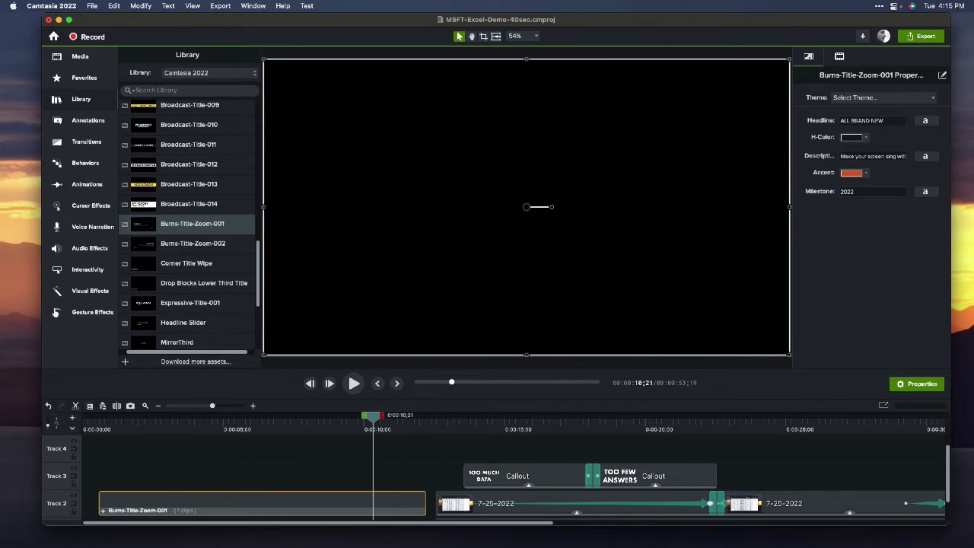
- Open the Burns-Title-Zoom-001 group, stretch its closing animation to the clip's end at 12;13, and preview the title on the main timeline
left_click(102, 511)
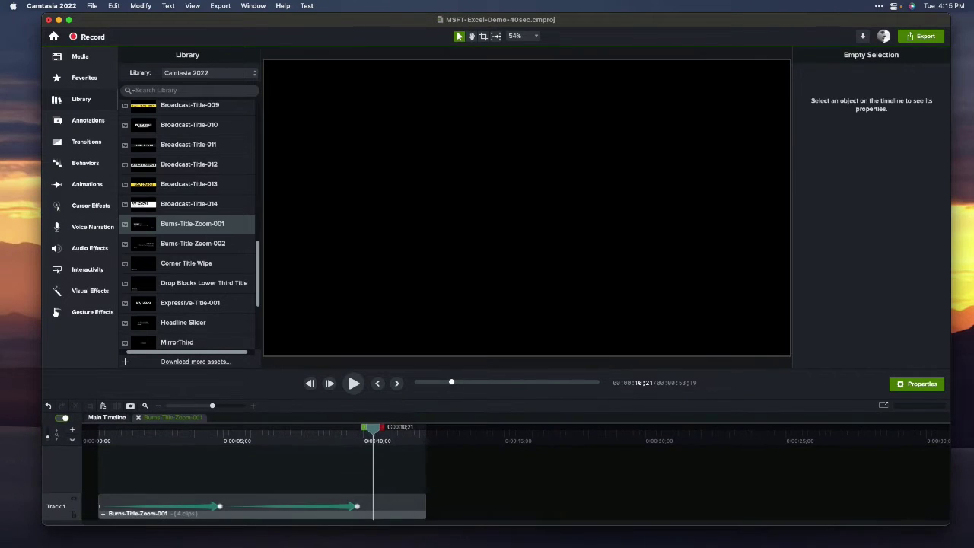
left_click(357, 506)
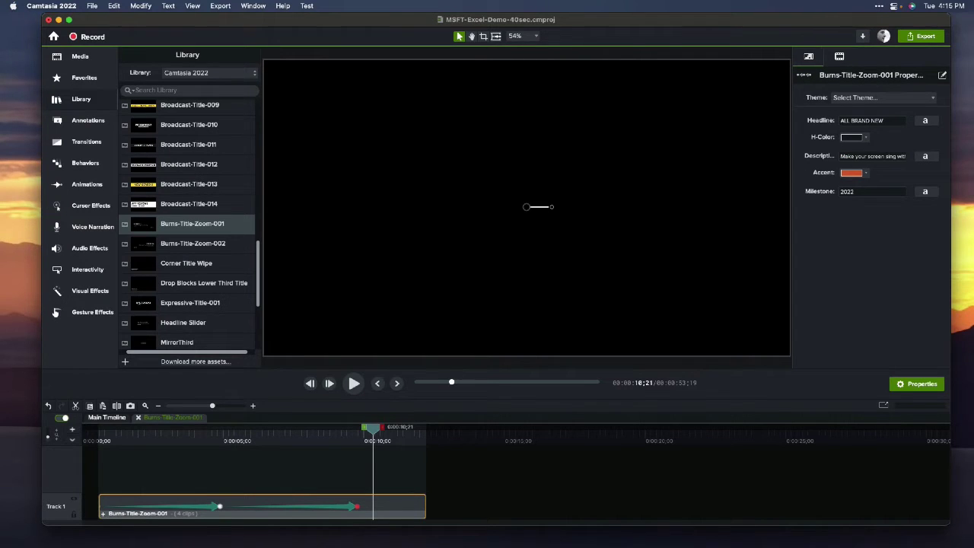
left_click(343, 506)
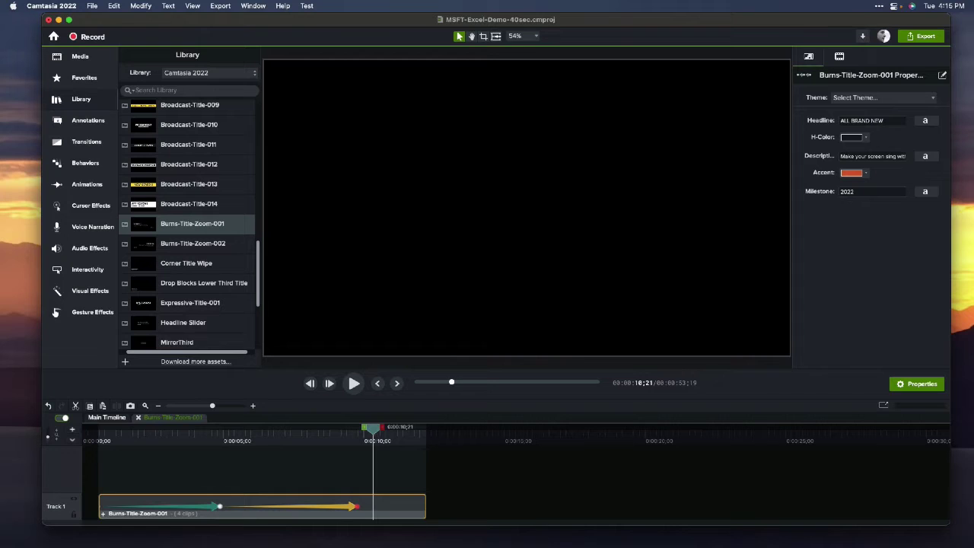
left_click_drag(356, 506, 424, 506)
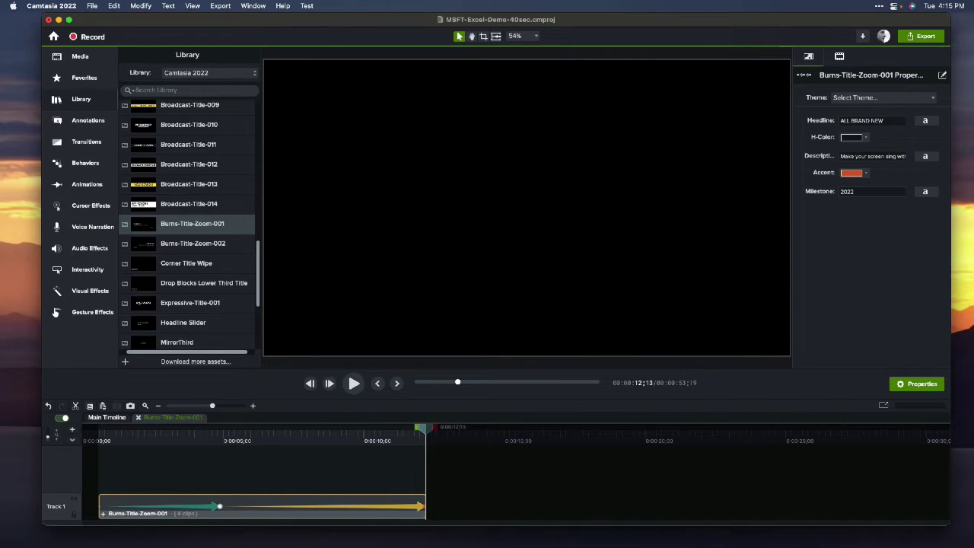
left_click(106, 417)
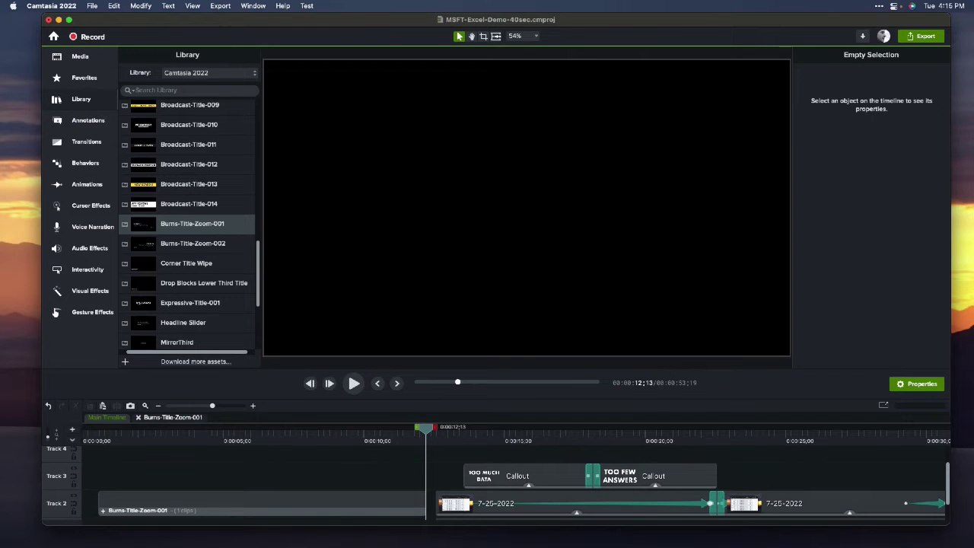
left_click_drag(99, 429, 346, 427)
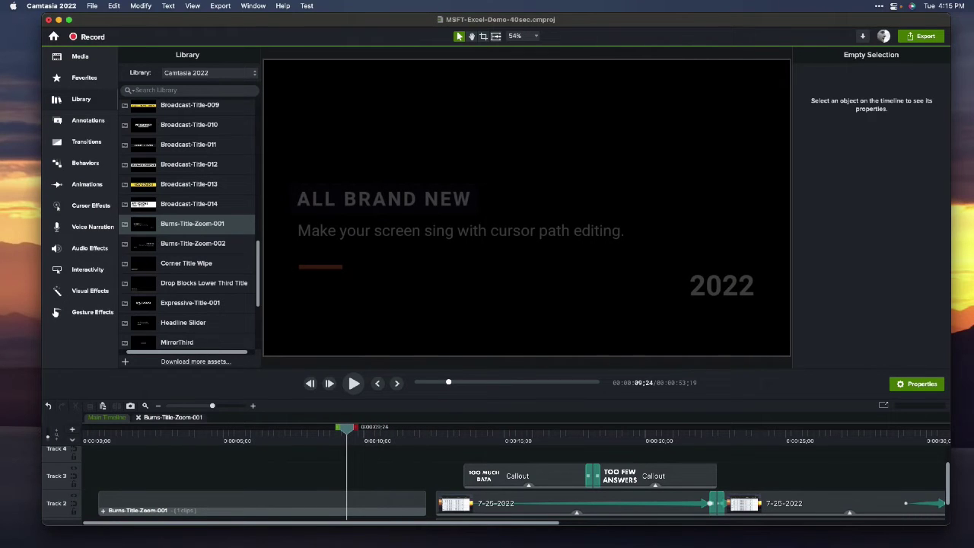
- Examine the title group's animations and the callout, shape and headline layers nested inside it
left_click(172, 417)
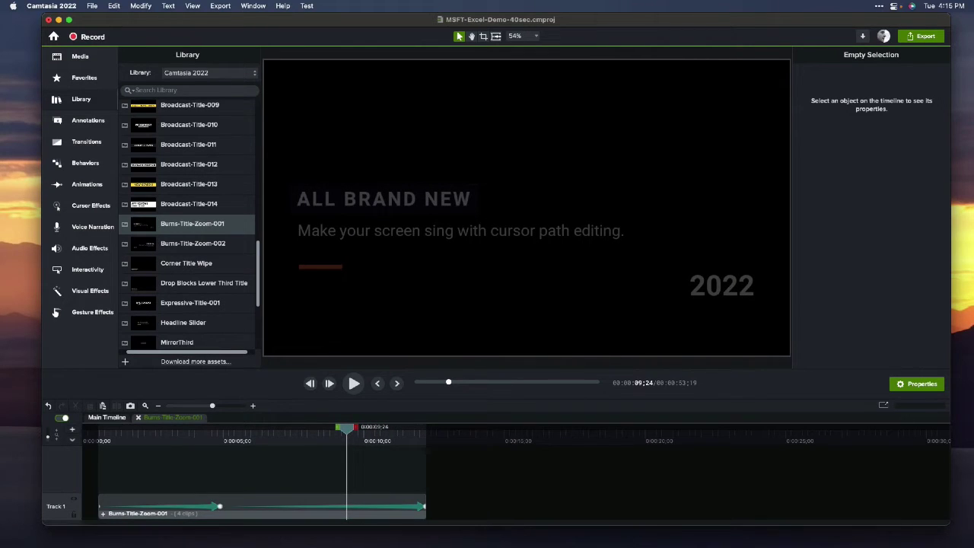
left_click(220, 506)
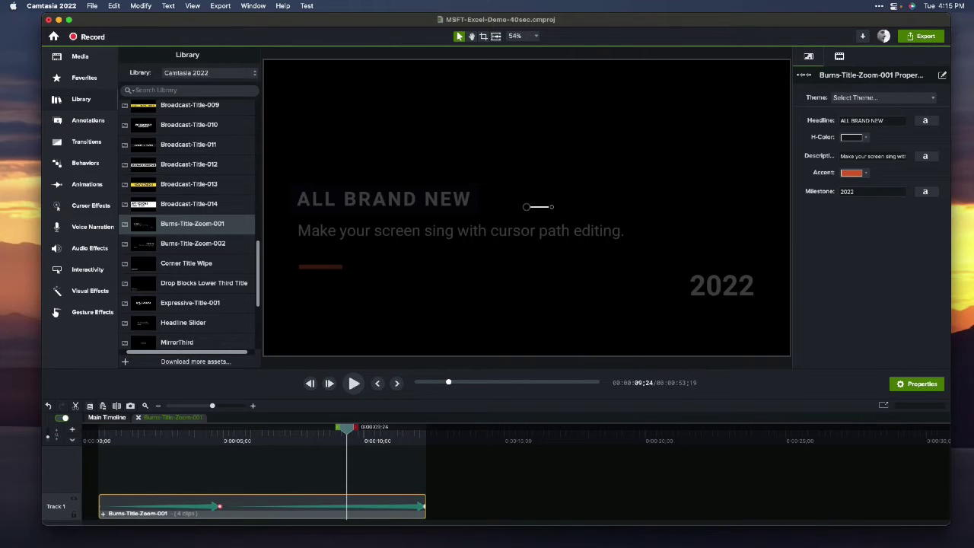
double_click(183, 507)
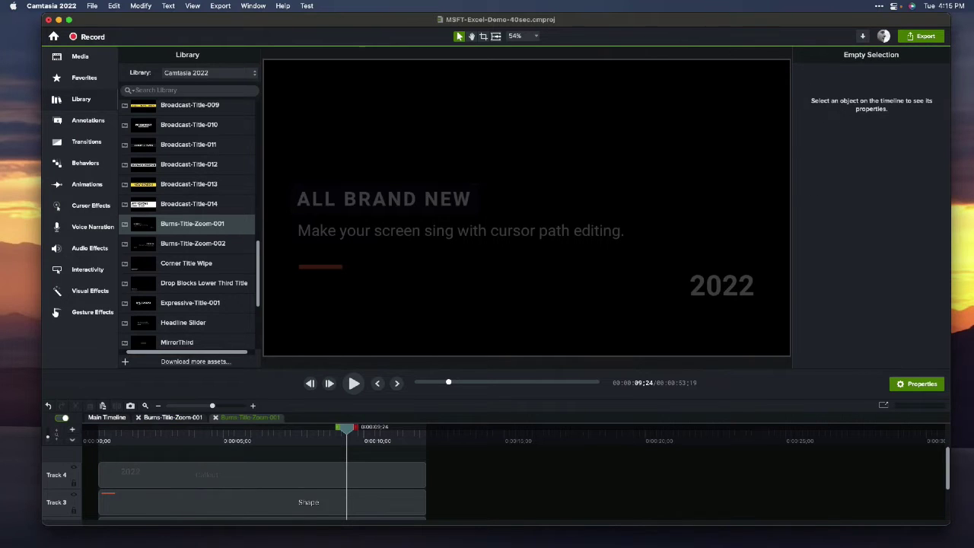
left_click(207, 475)
scroll(259, 479, "down", 3)
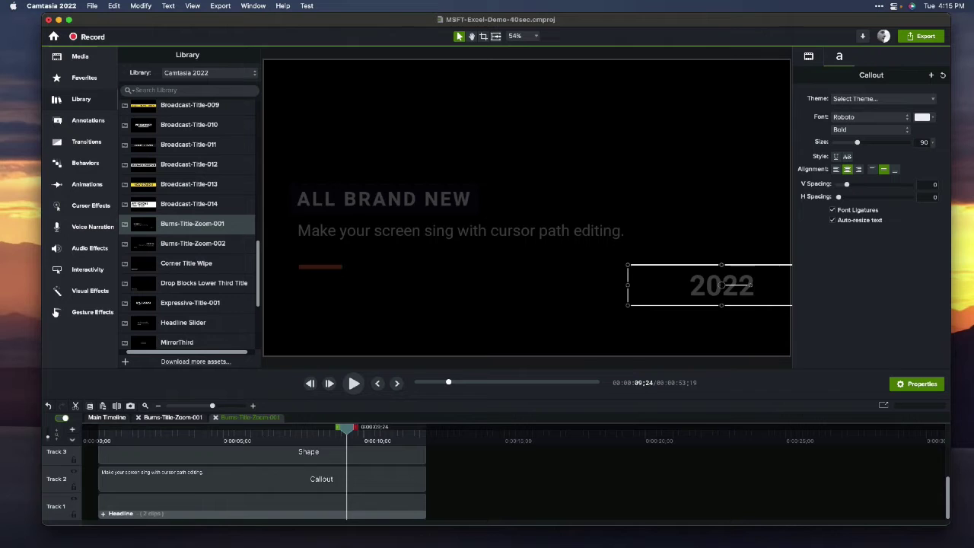
scroll(259, 479, "up", 3)
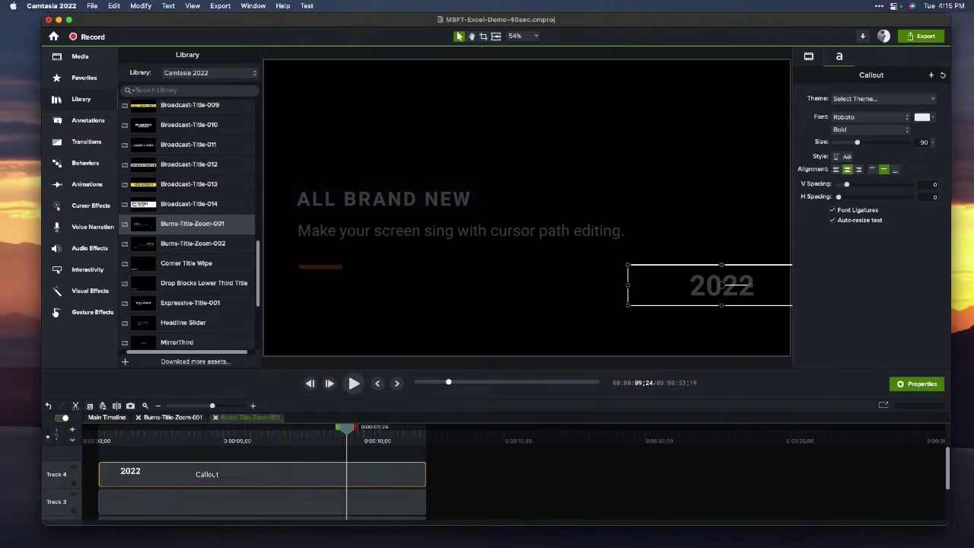
scroll(259, 480, "down", 3)
scroll(258, 480, "up", 3)
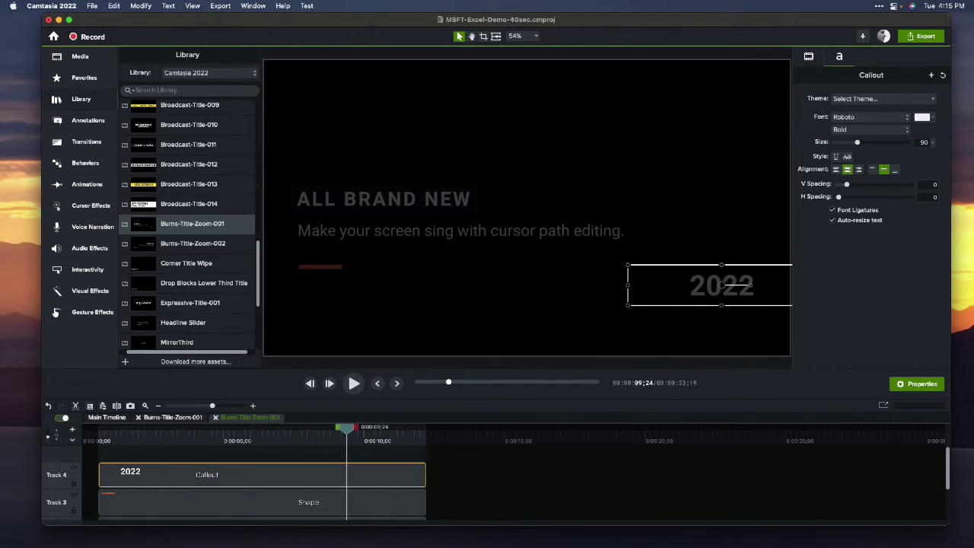
- Return to the outer title group, show the closing animation's visual properties, and move the animation's end to 12;00
left_click(174, 418)
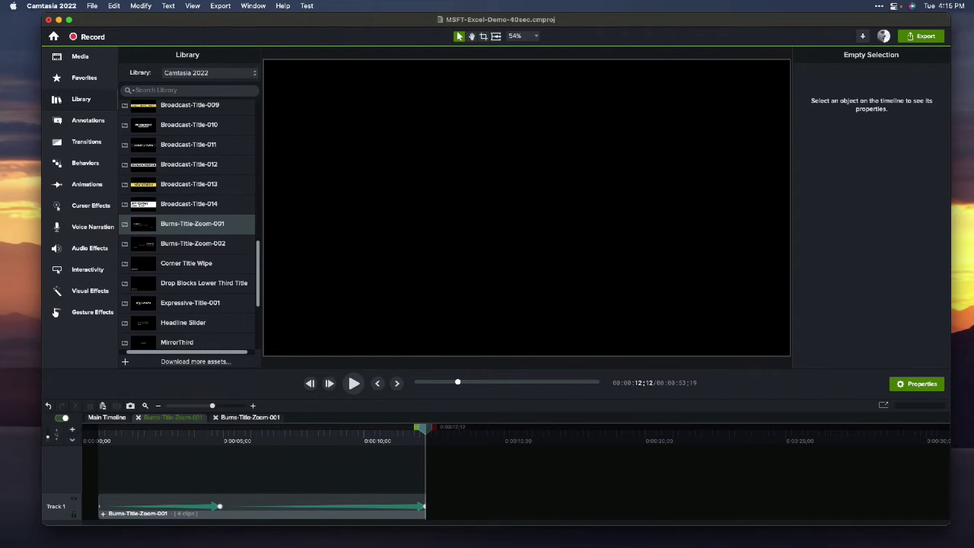
left_click(423, 513)
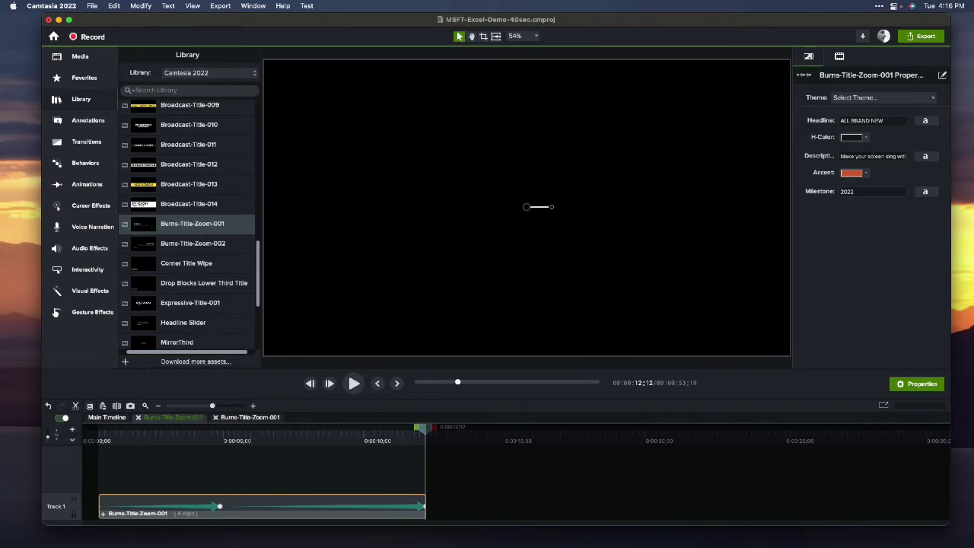
left_click(840, 56)
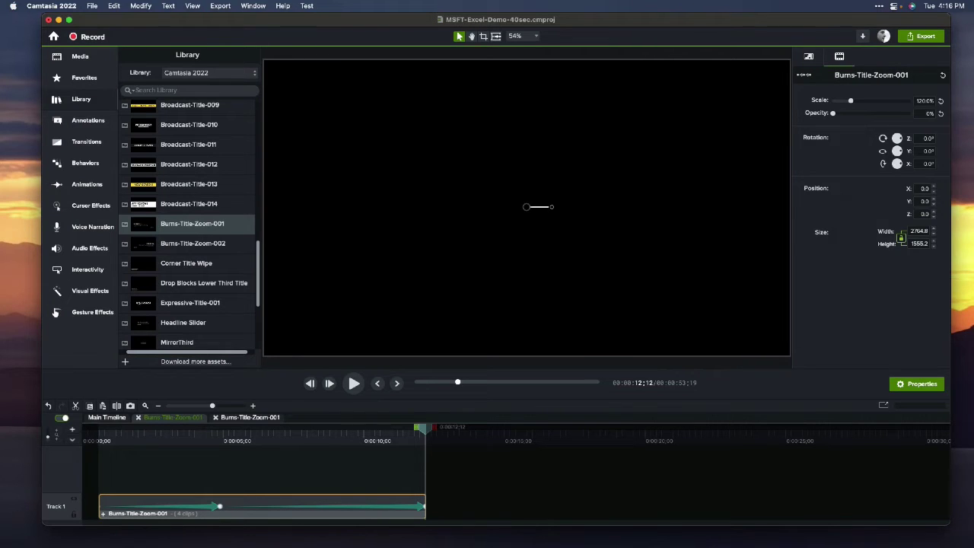
mouse_move(833, 113)
left_mouse_down()
mouse_move(874, 113)
mouse_move(833, 112)
left_mouse_up()
left_click(381, 506)
left_click_drag(425, 506, 419, 506)
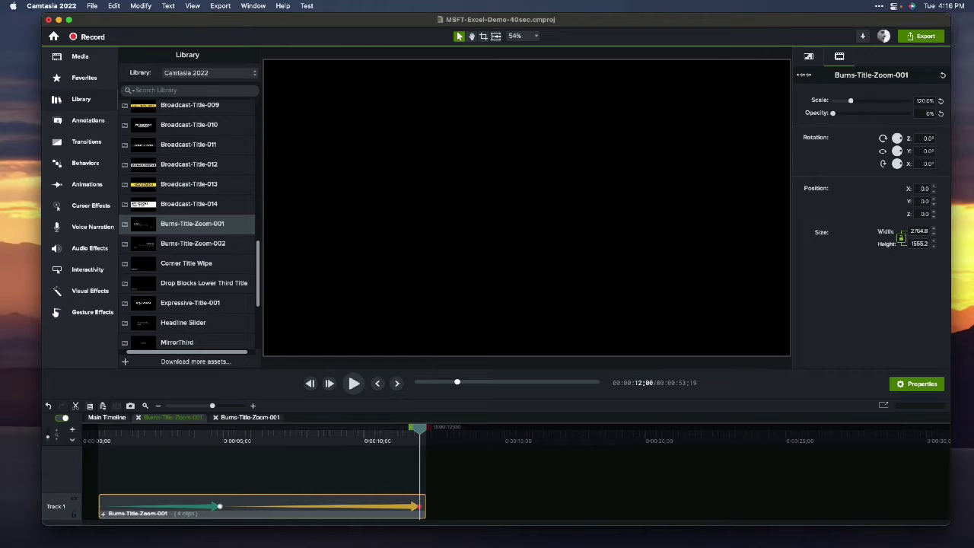
- Raise the closing animation's opacity to 6% and move the animation's end to 11;35 on the timeline
mouse_move(834, 113)
left_mouse_down()
mouse_move(852, 113)
mouse_move(840, 113)
left_mouse_up()
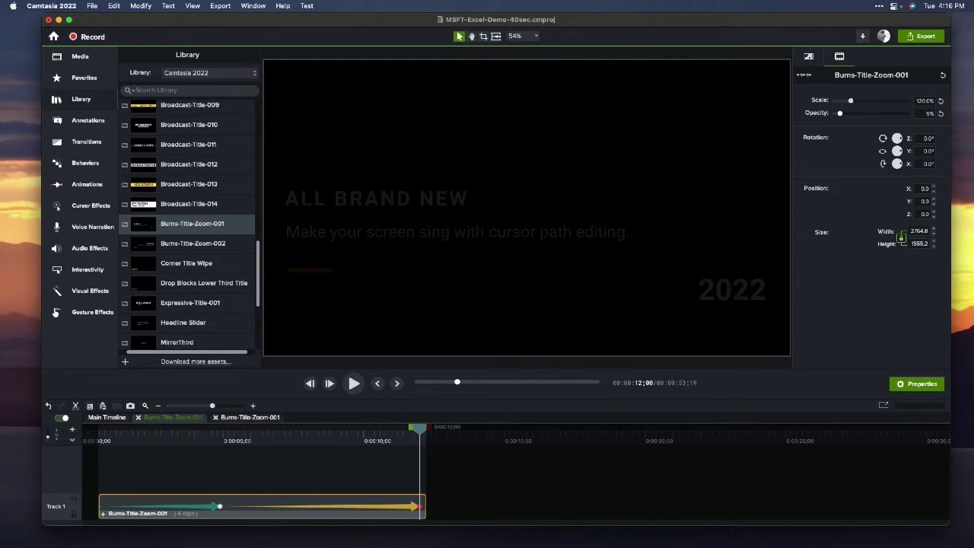
mouse_move(419, 430)
left_mouse_down()
mouse_move(228, 429)
mouse_move(426, 429)
mouse_move(418, 429)
left_mouse_up()
left_click_drag(840, 114, 838, 114)
mouse_move(424, 506)
left_mouse_down()
mouse_move(380, 506)
mouse_move(408, 507)
left_mouse_up()
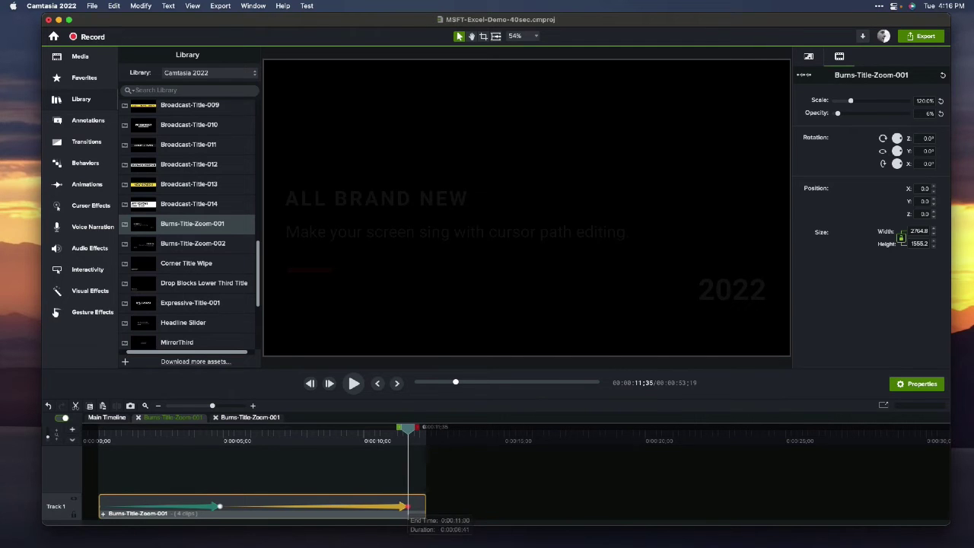
- Return from the title group to the main timeline and delete the Burns-Title-Zoom-001 title
mouse_move(408, 428)
left_mouse_down()
mouse_move(261, 428)
mouse_move(420, 428)
left_mouse_up()
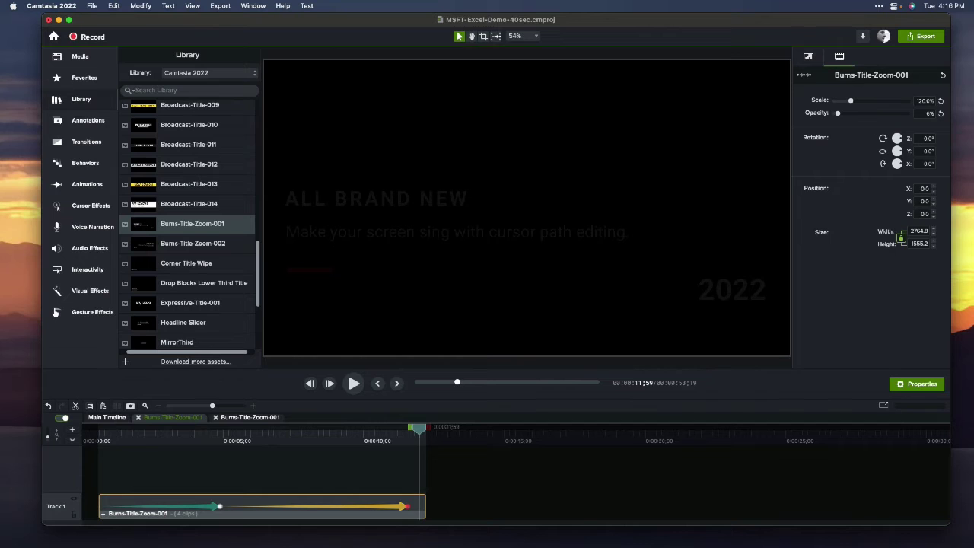
left_click(106, 418)
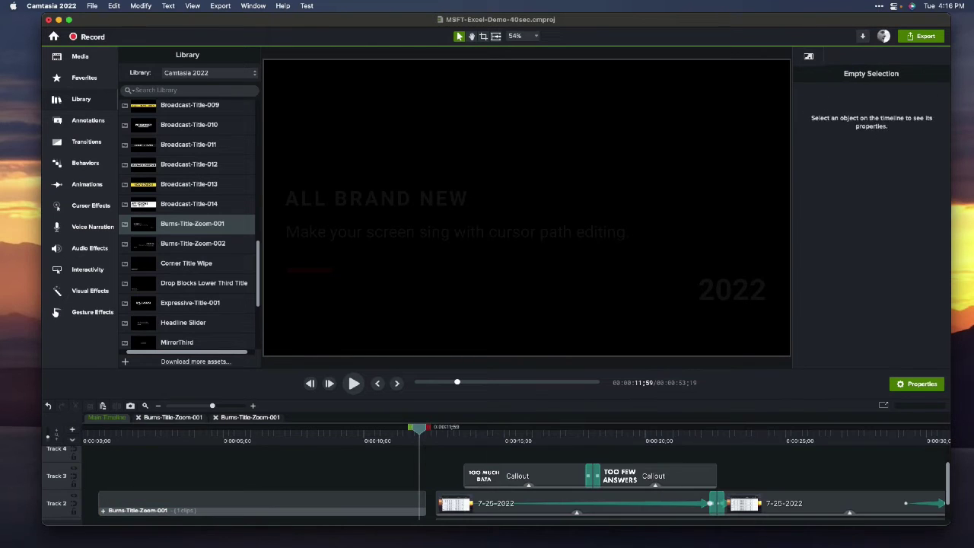
left_click(263, 504)
key("Delete")
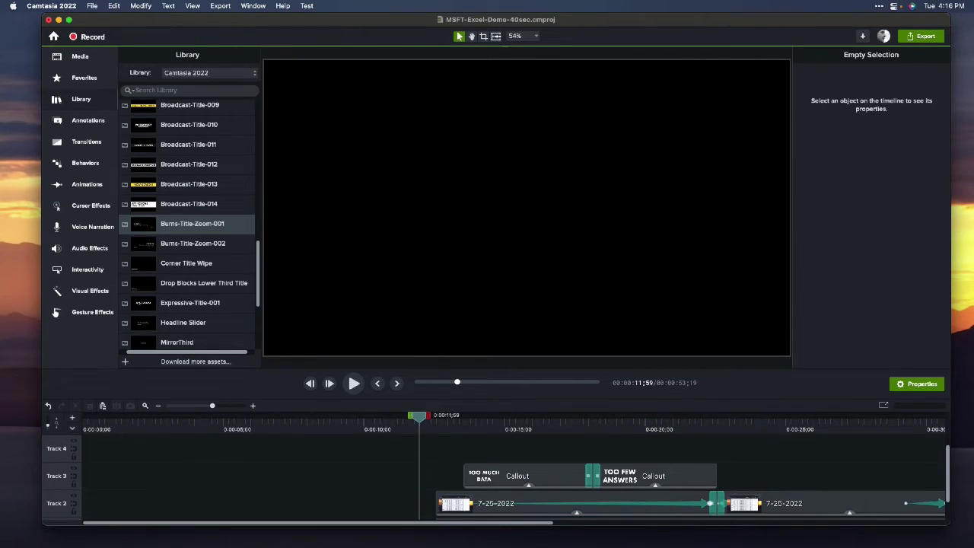
- Place the Broadcast-Title-001 title from the library's Titles folder at the start of Track 2
left_click(189, 184)
scroll(188, 221, "up", 10)
scroll(189, 221, "down", 4)
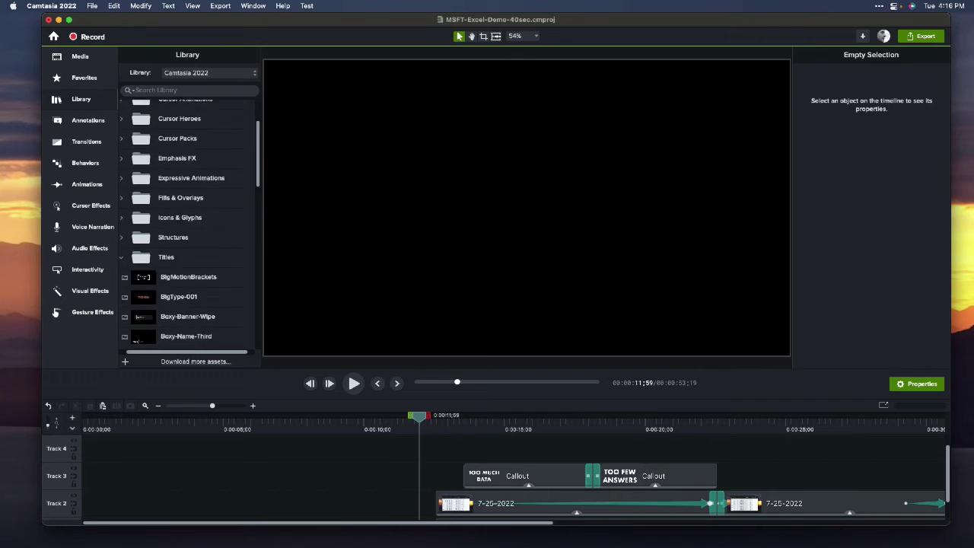
left_click(187, 199)
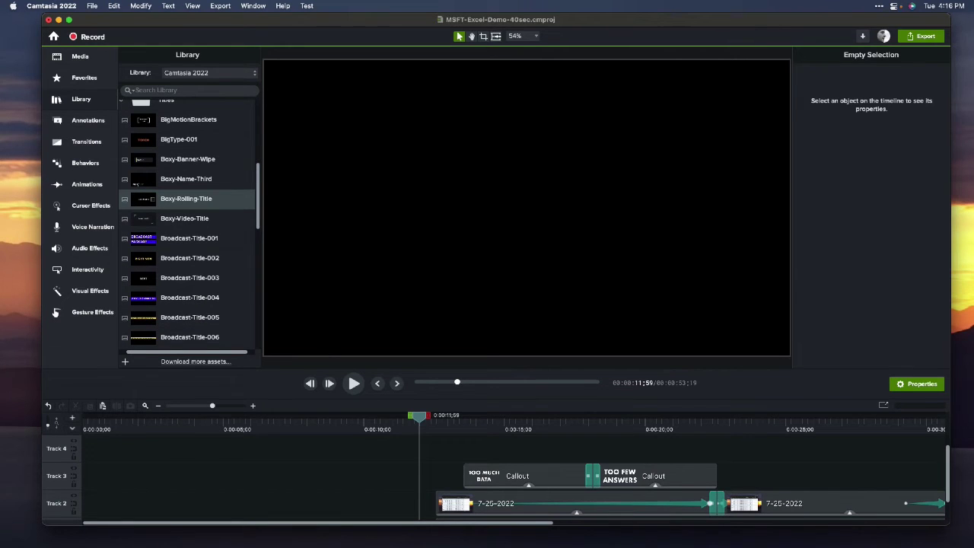
left_click_drag(143, 239, 99, 503)
left_click(103, 421)
- Extend the Broadcast-Title-001 clip's end to 12;34 so it meets the 7-25-2022 clip, and check the title near its original end
left_click_drag(103, 416, 360, 415)
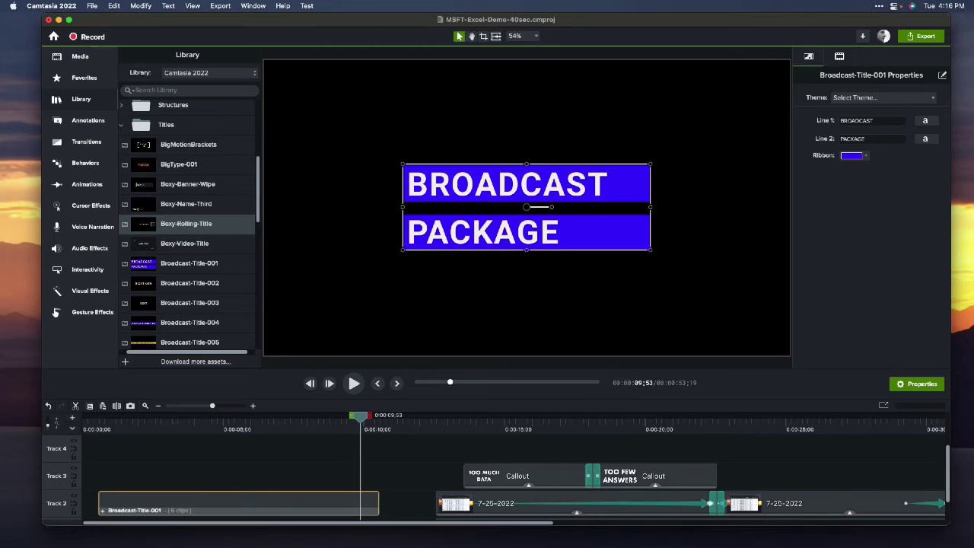
left_click_drag(378, 503, 436, 503)
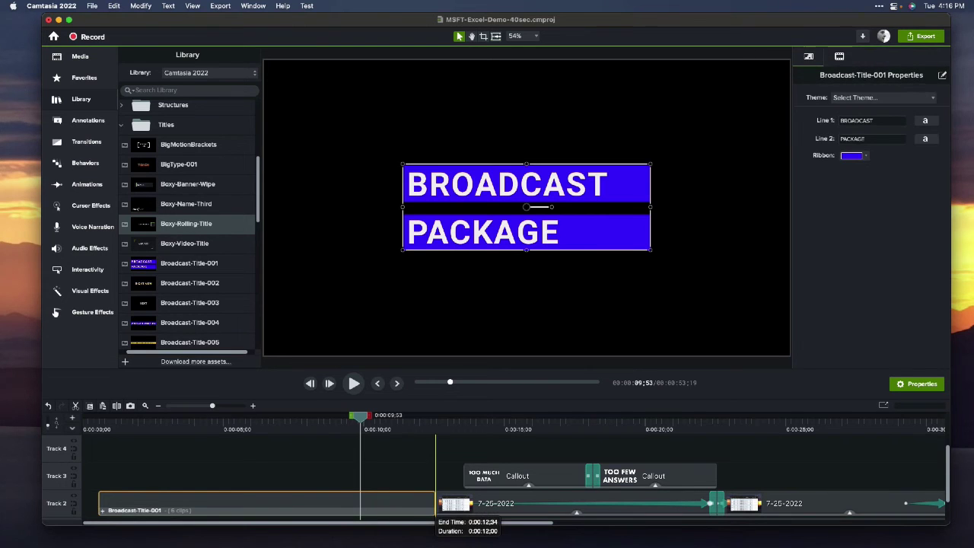
left_click_drag(360, 417, 383, 415)
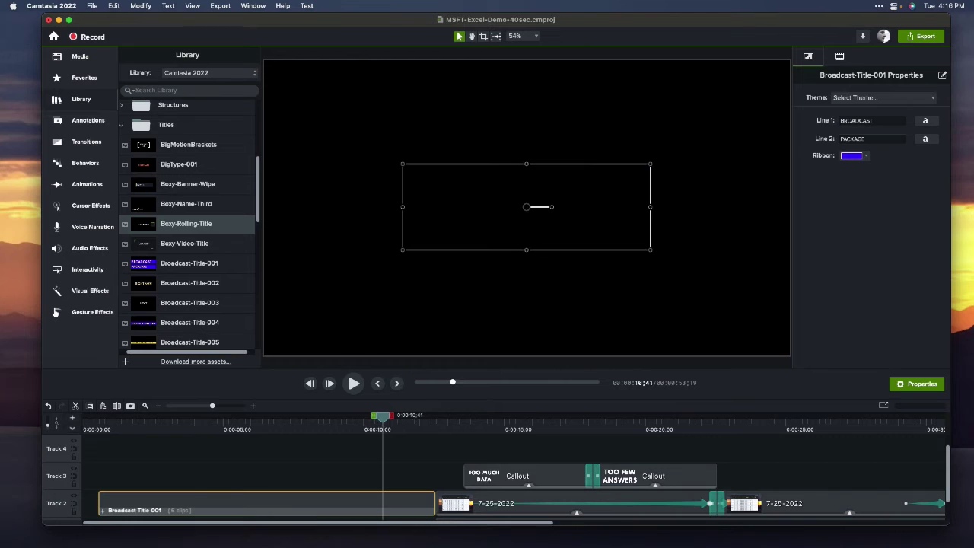
- Open the Broadcast-Title-001 group and examine its stacked tracks and the lower title bar at 08;50
left_click(103, 511)
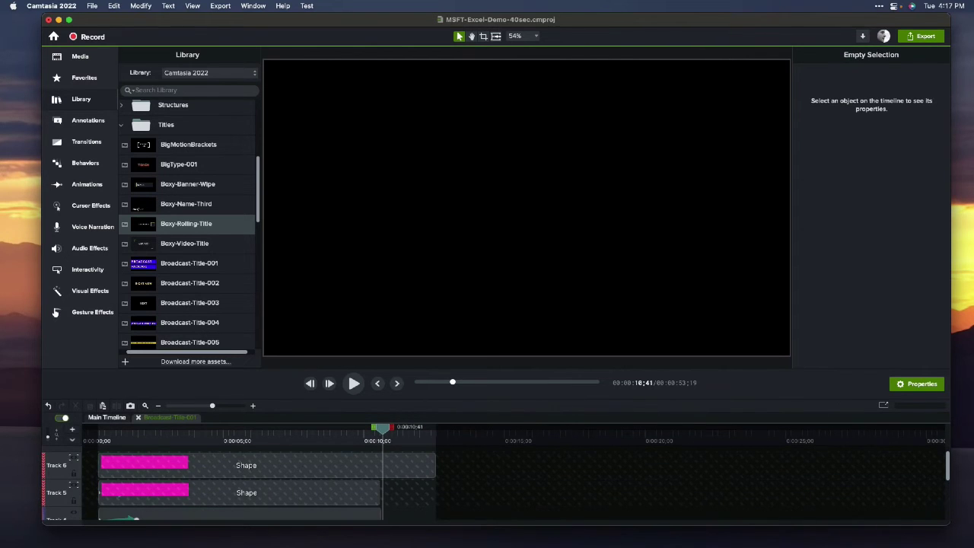
scroll(495, 482, "down", 3)
scroll(494, 483, "up", 3)
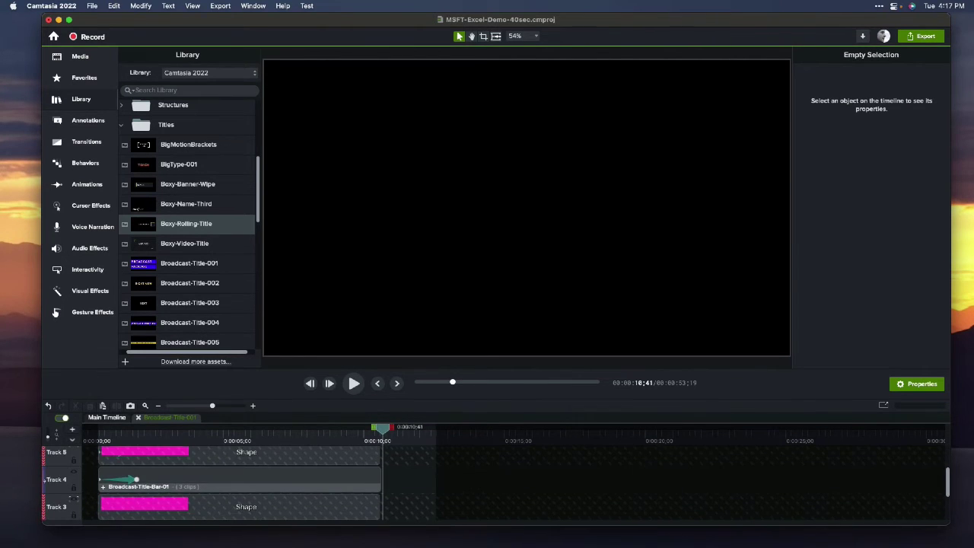
scroll(494, 483, "up", 2)
scroll(494, 483, "down", 3)
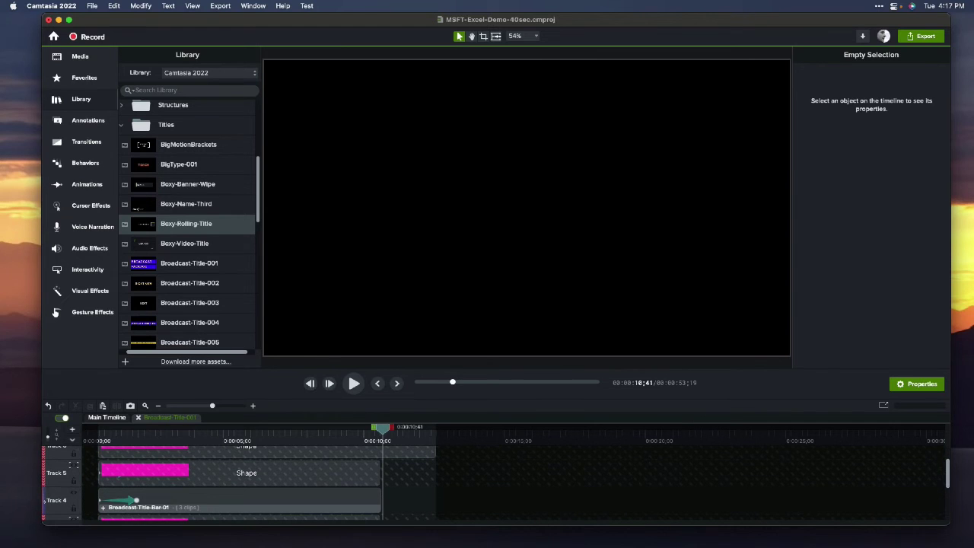
scroll(327, 481, "down", 2)
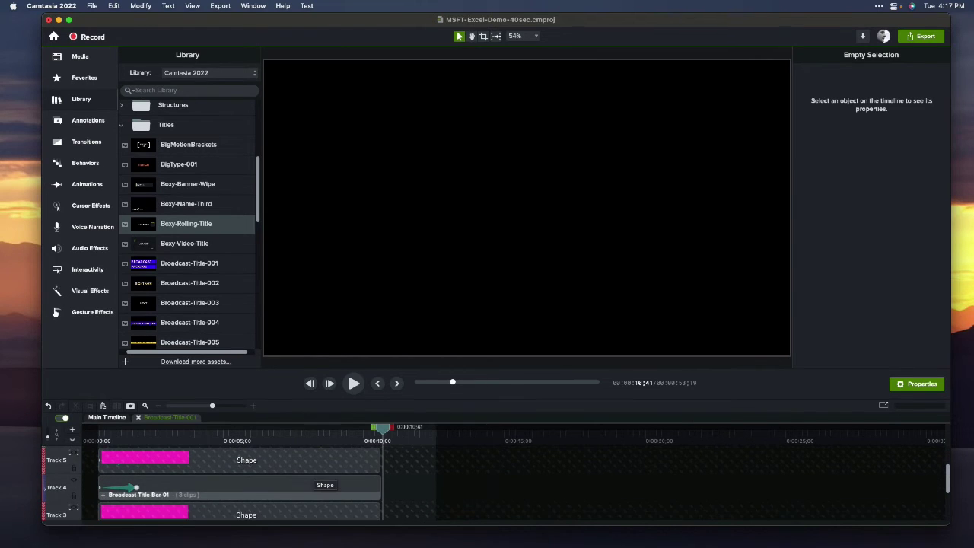
scroll(327, 483, "down", 4)
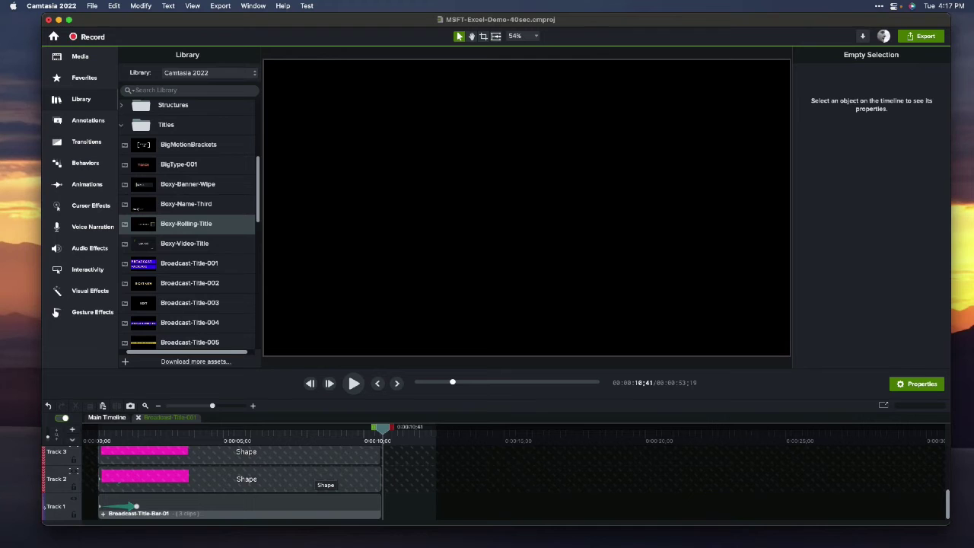
left_click(323, 505)
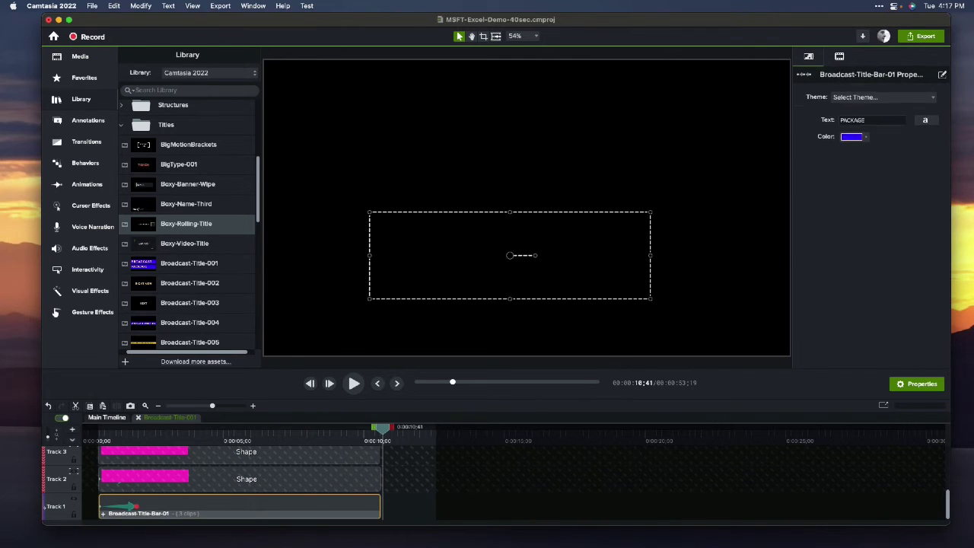
left_click_drag(383, 429, 330, 427)
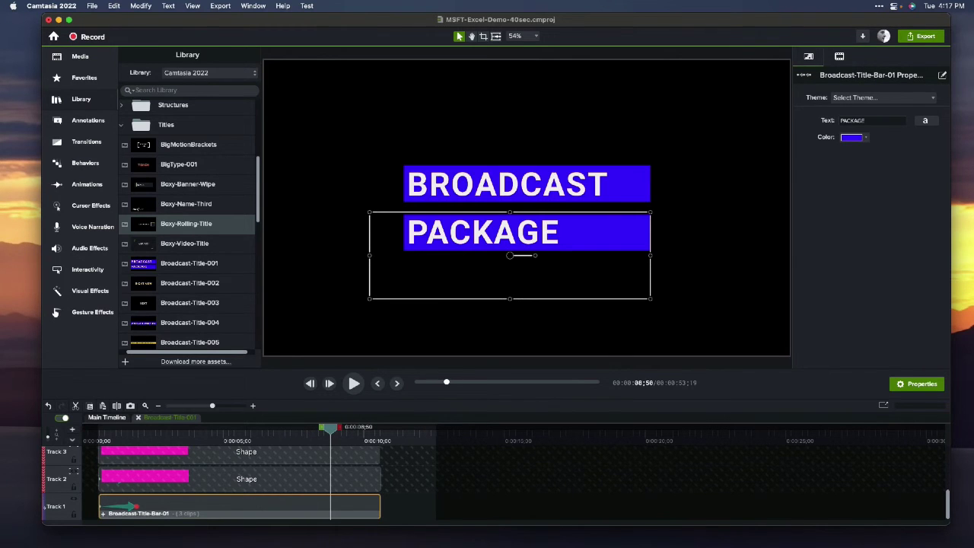
- Hide and show Tracks 6, 5 and 4 of the title group in turn to see what each contributes
scroll(305, 480, "up", 5)
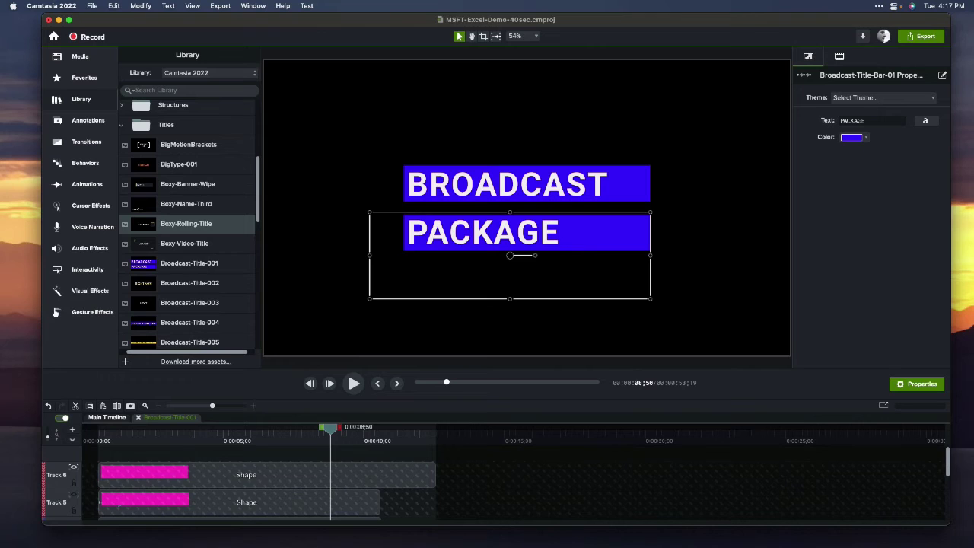
left_click(73, 468)
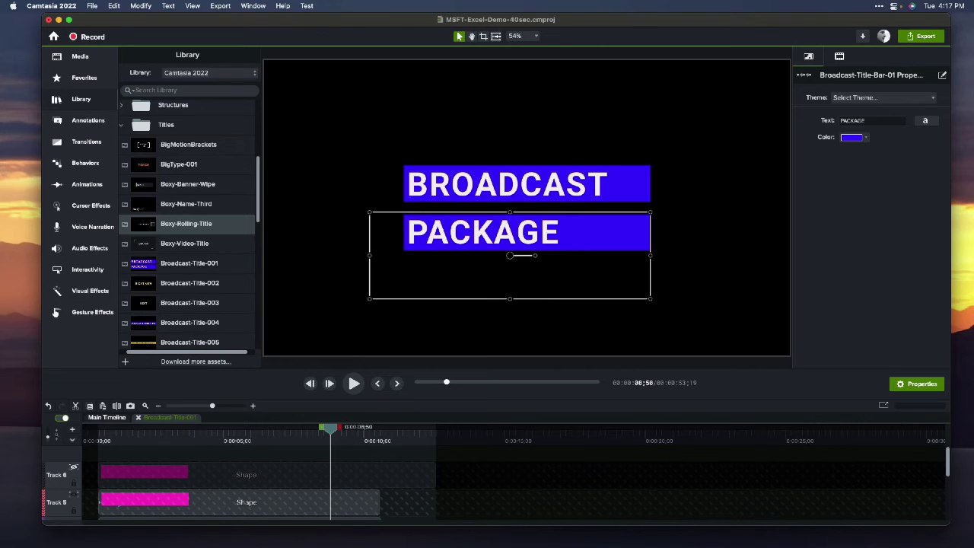
scroll(74, 493, "down", 1)
left_click(73, 467)
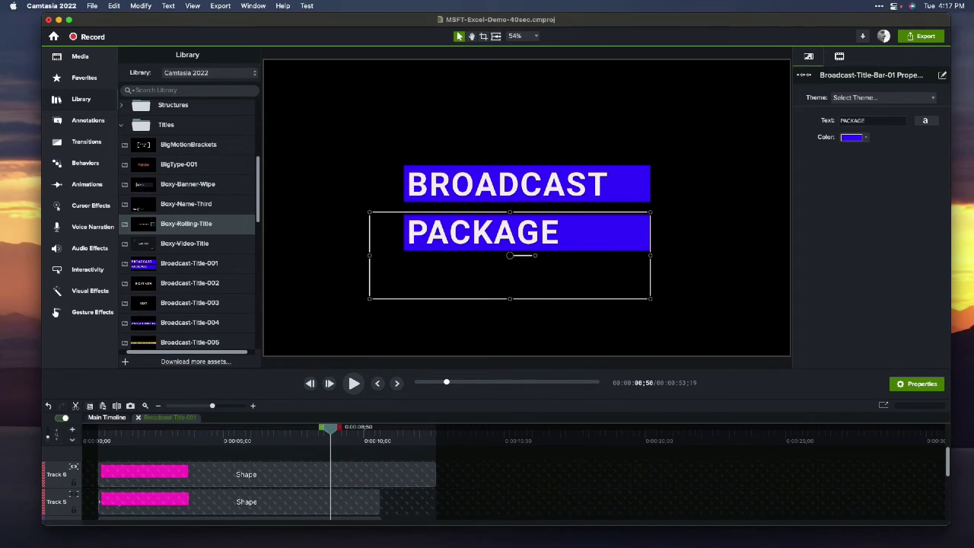
left_click(73, 494)
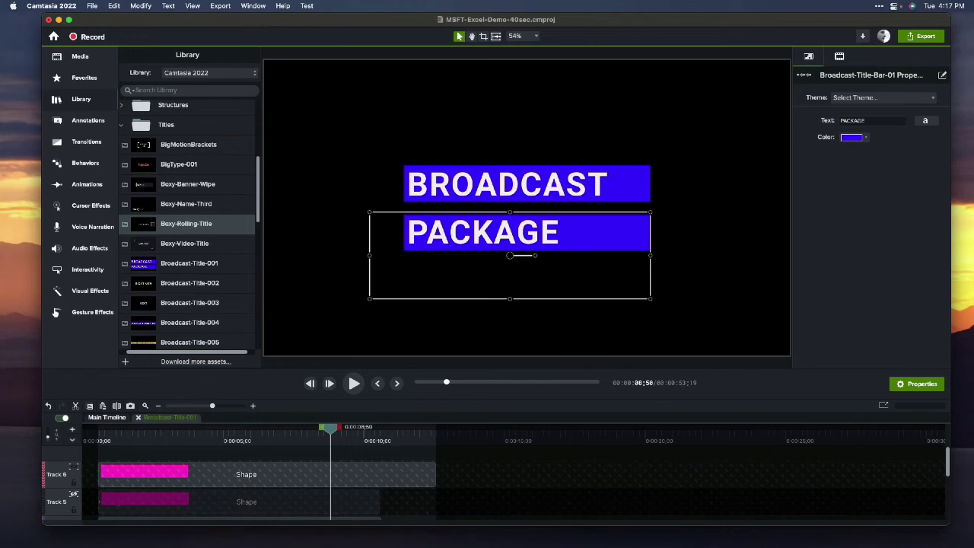
left_click(73, 494)
scroll(229, 488, "down", 1)
scroll(74, 495, "down", 2)
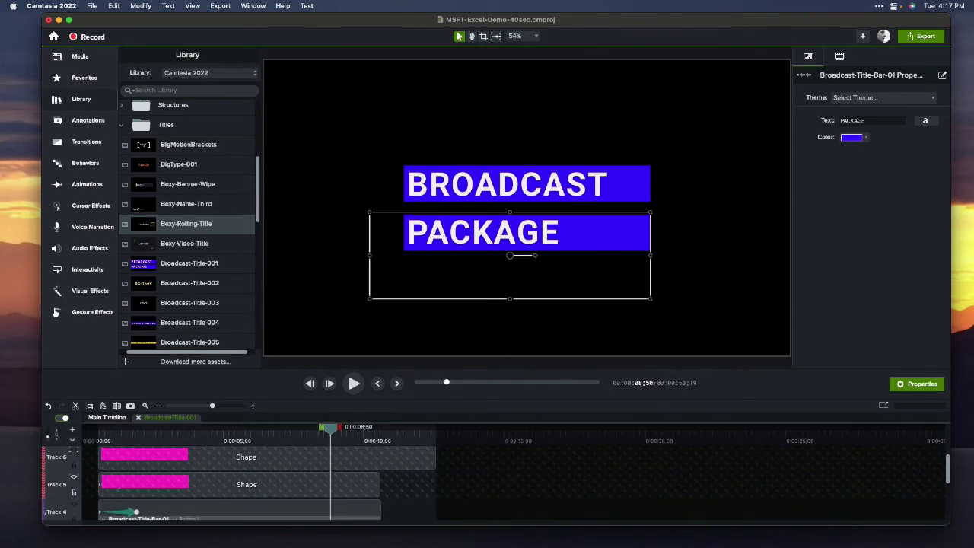
left_click(74, 500)
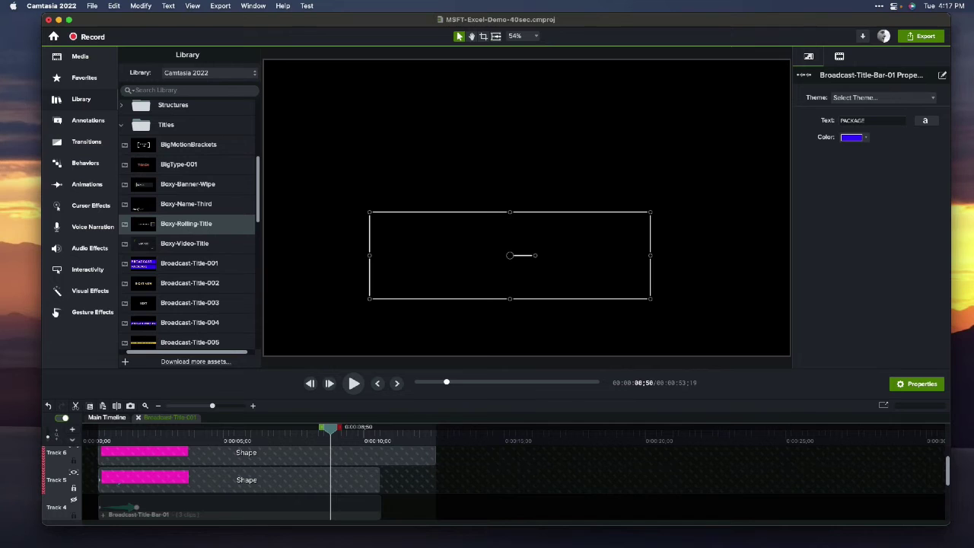
left_click(73, 500)
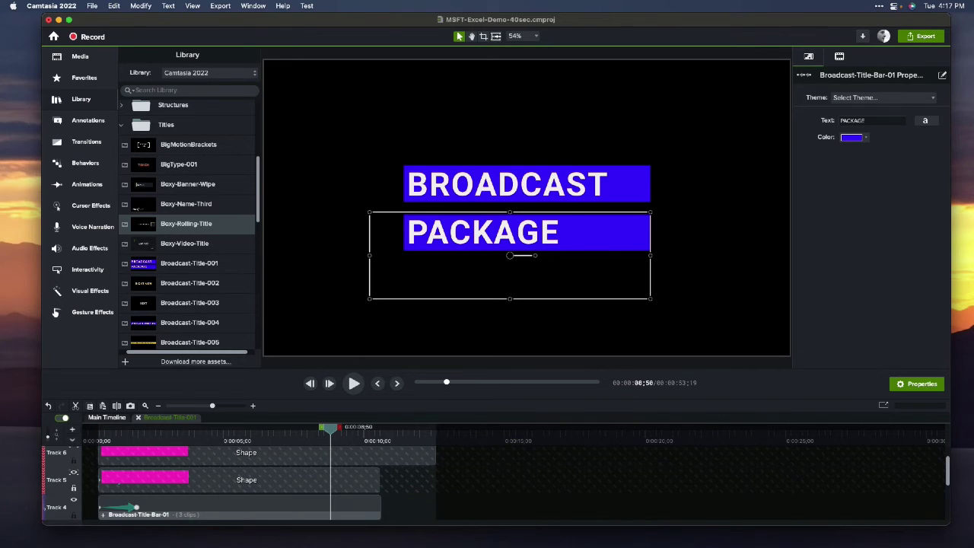
- Open the Broadcast-Title-Bar-01 group on Track 4, inspect its shape and BROADCAST callout layers, and close the group
left_click(160, 506)
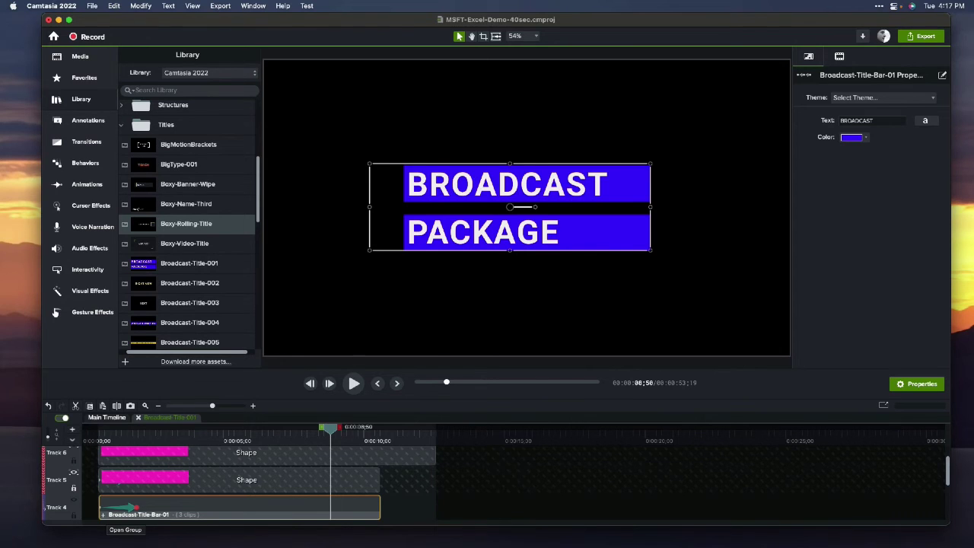
left_click(103, 514)
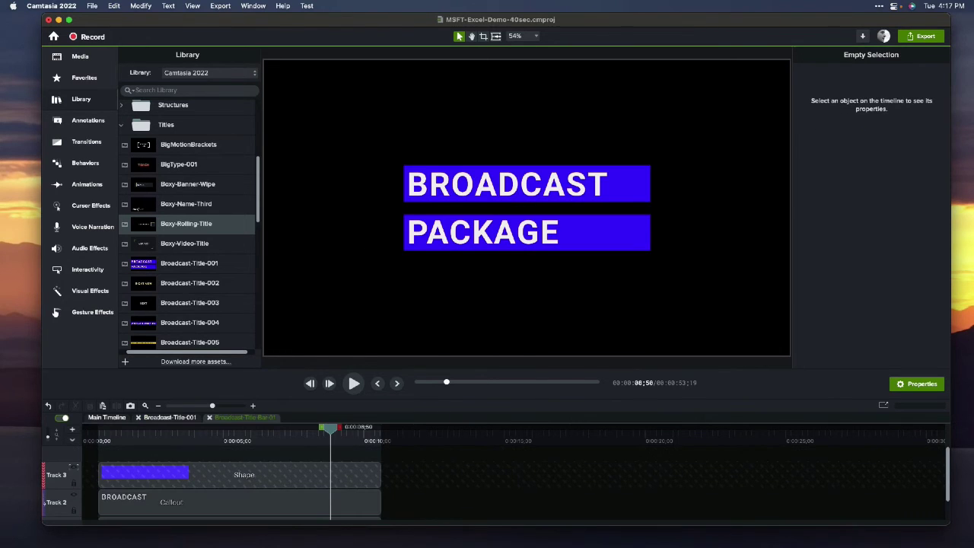
left_click(525, 183)
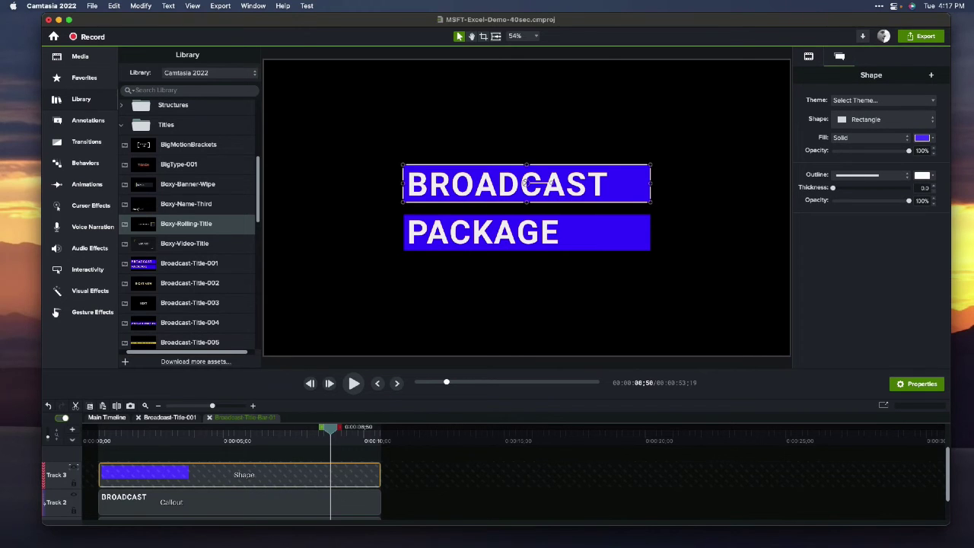
left_click(526, 182)
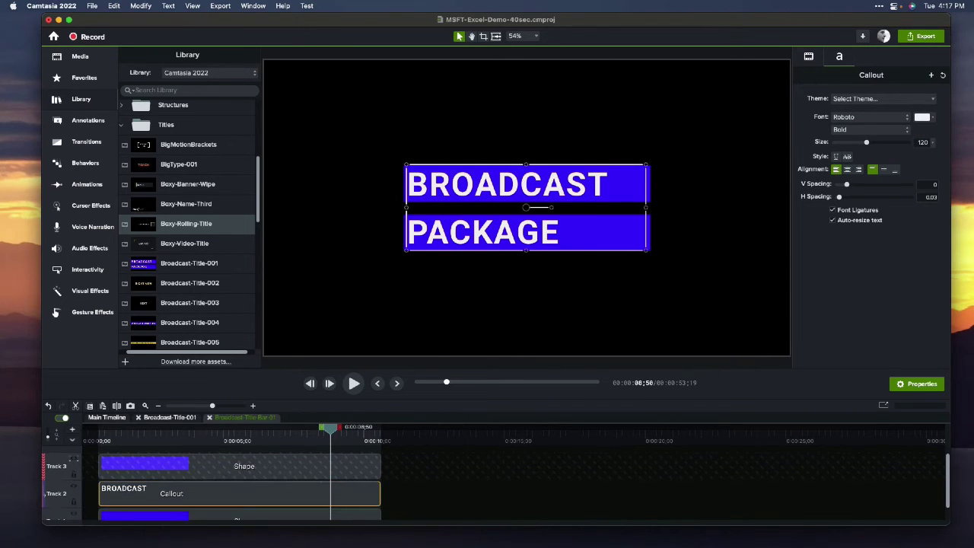
left_click(525, 182)
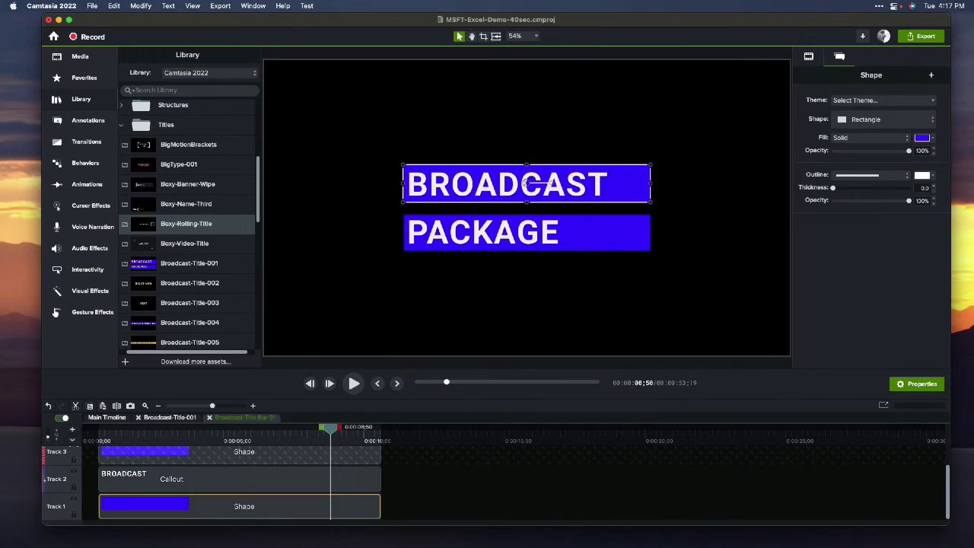
left_click(210, 418)
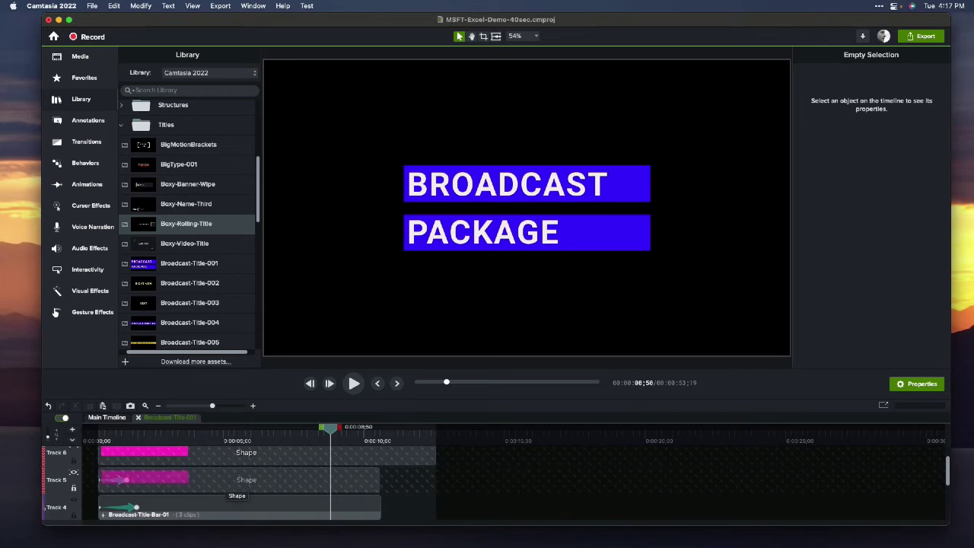
- Select the pink shape on Track 5 and examine its track matte mode options and animation
left_click(526, 182)
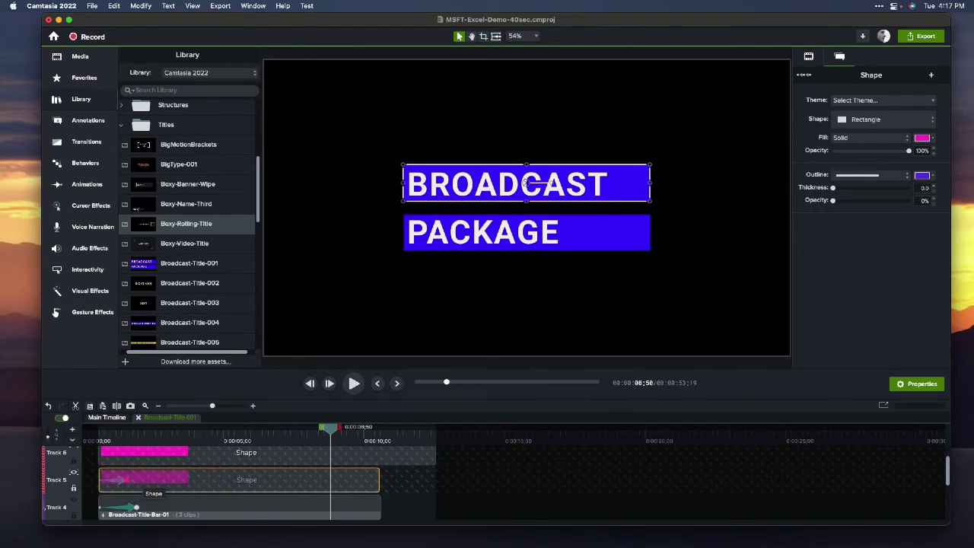
left_click(74, 473)
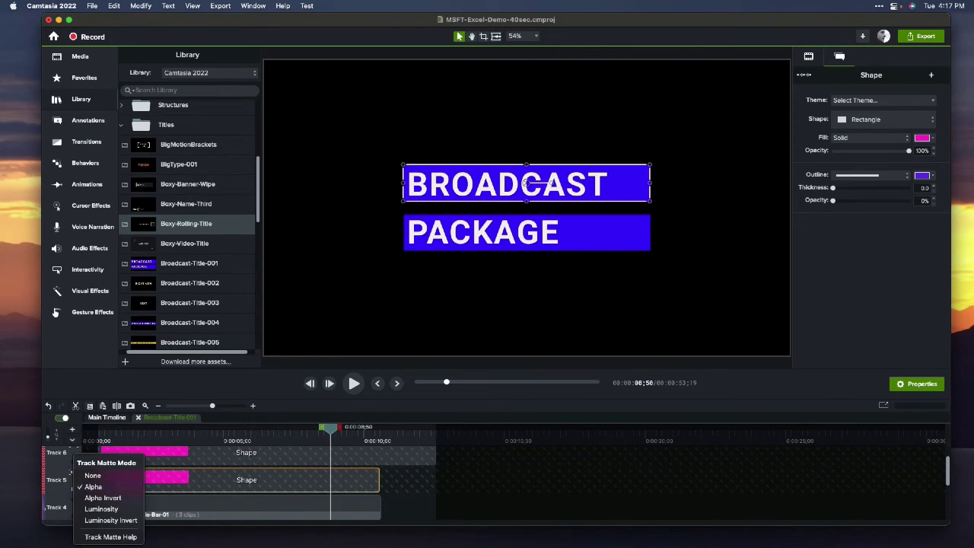
key("Escape")
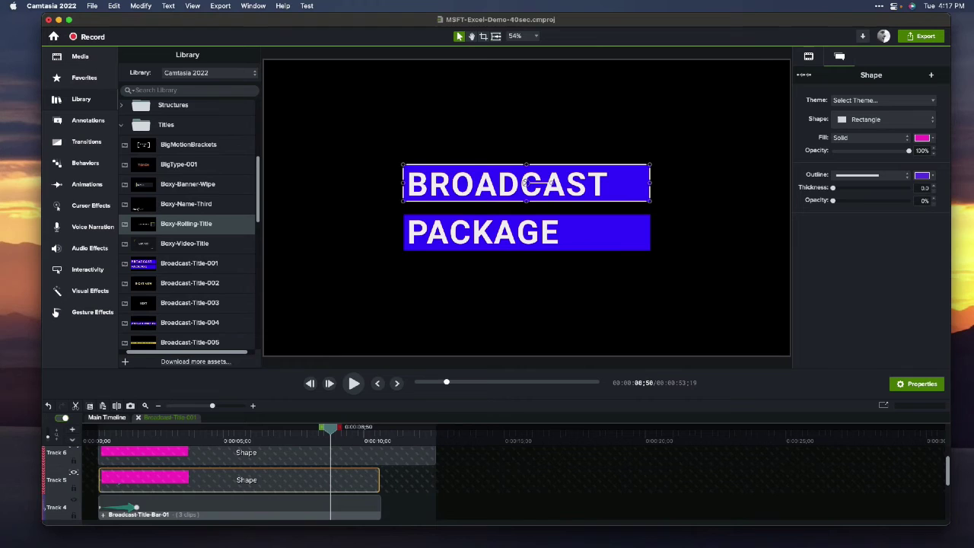
left_click(74, 473)
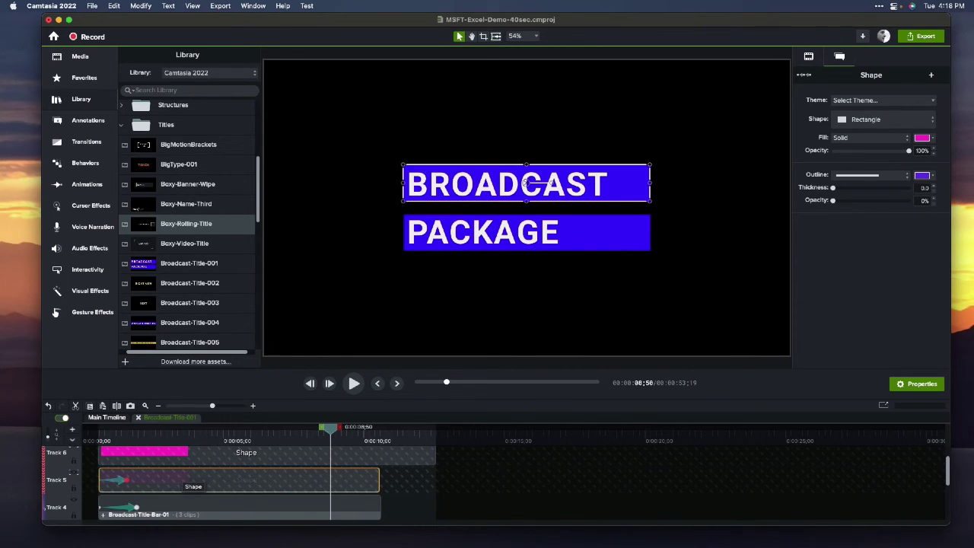
key("ctrl+z")
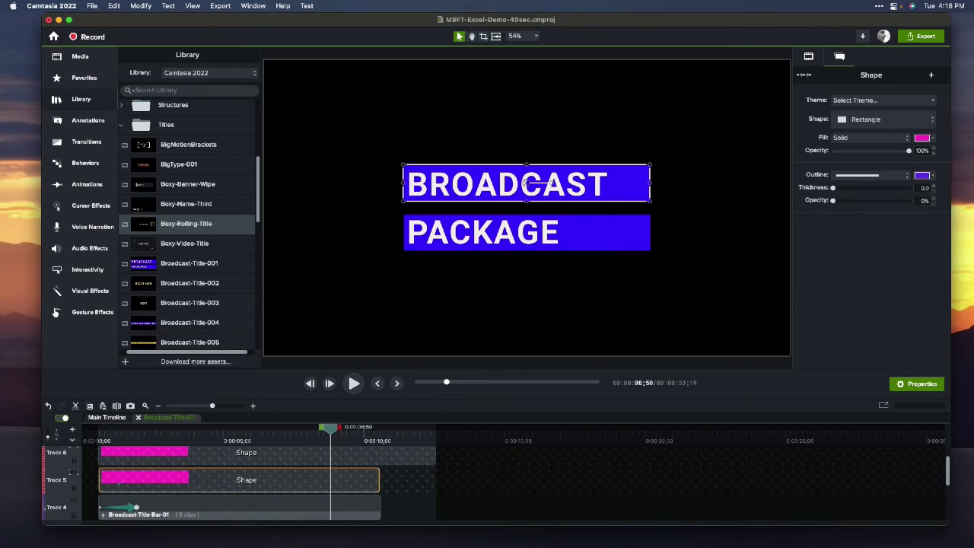
- Open the Broadcast-Title-Bar-01 group on Track 1 and select its PACKAGE callout
scroll(494, 480, "down", 3)
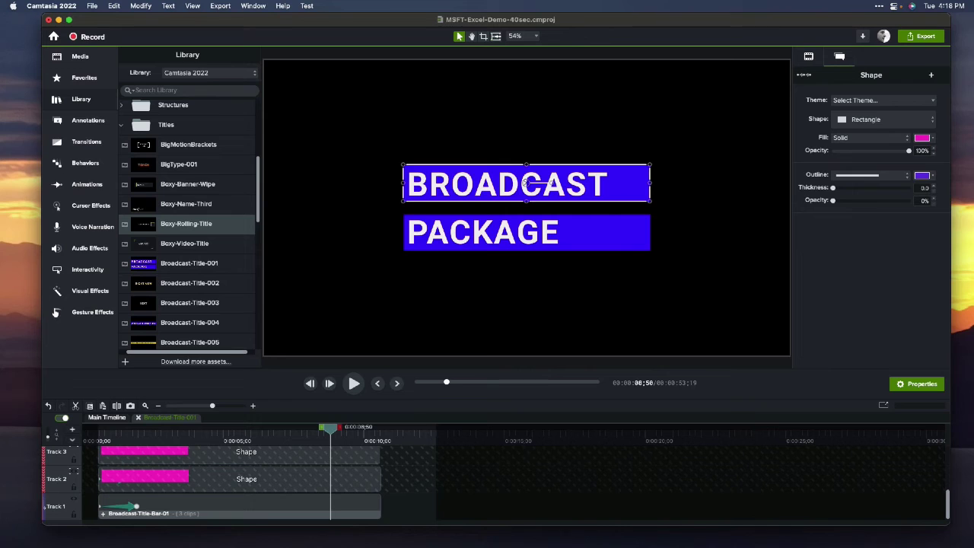
double_click(152, 507)
left_click(152, 504)
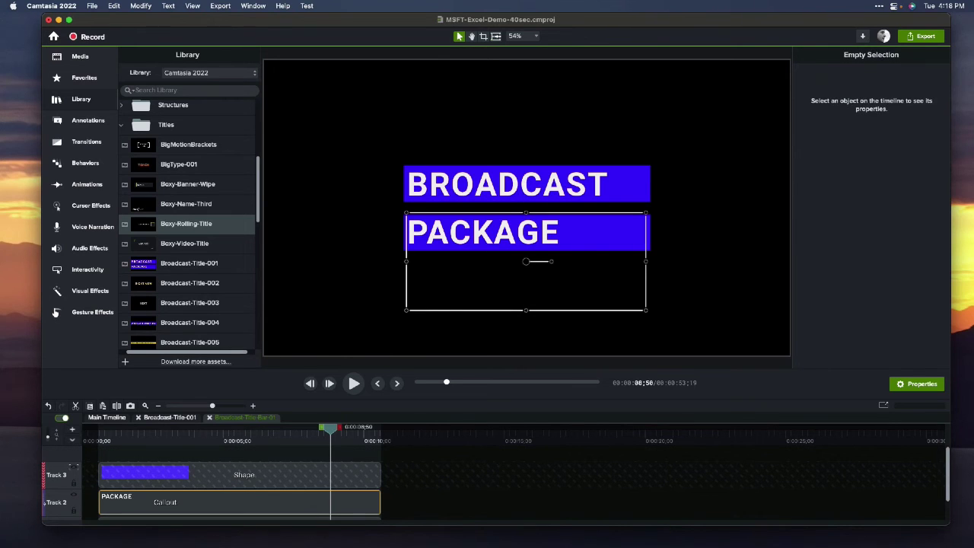
- Extend the Track 3 shape above the PACKAGE callout to almost the 15-second mark
left_click(548, 232)
left_click(530, 232)
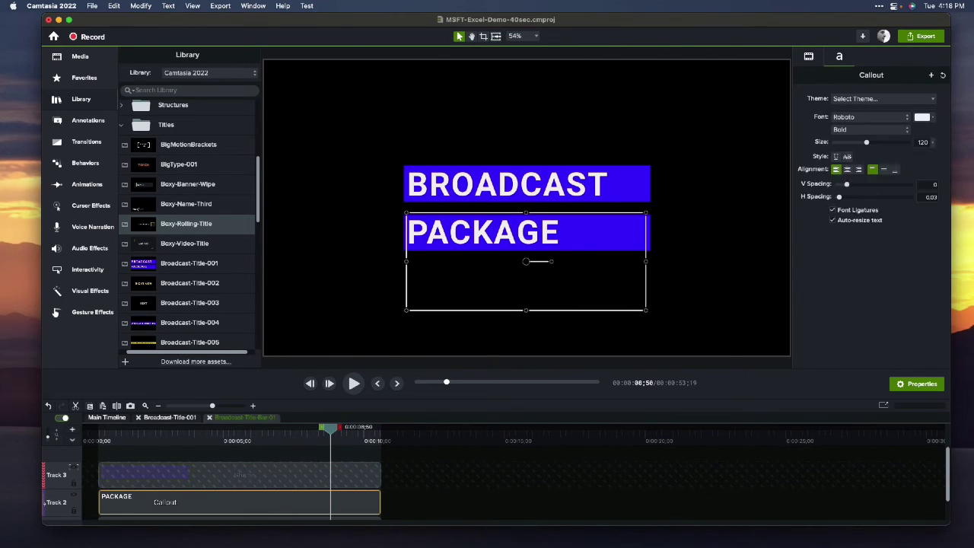
left_click(531, 232)
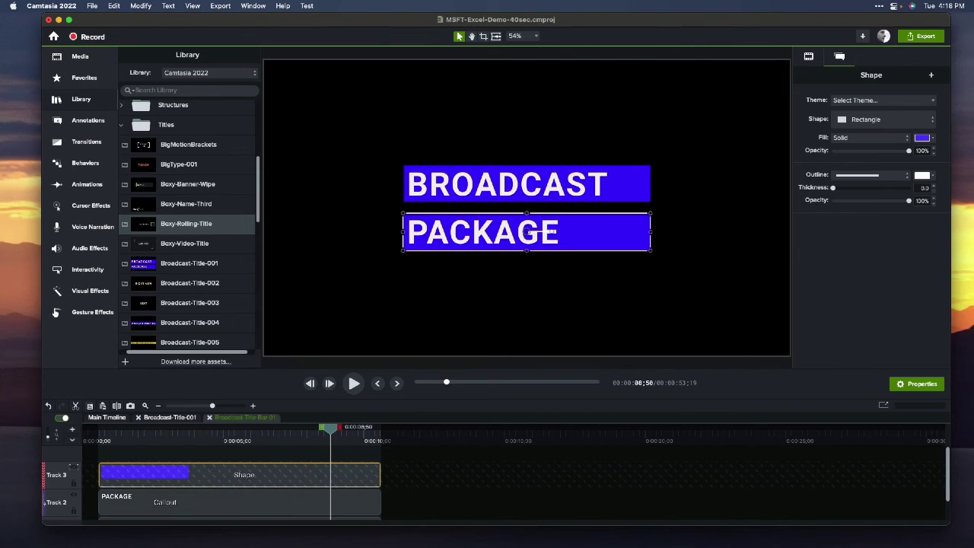
mouse_move(380, 475)
left_mouse_down()
mouse_move(460, 475)
mouse_move(381, 475)
left_mouse_up()
left_click_drag(380, 476, 510, 475)
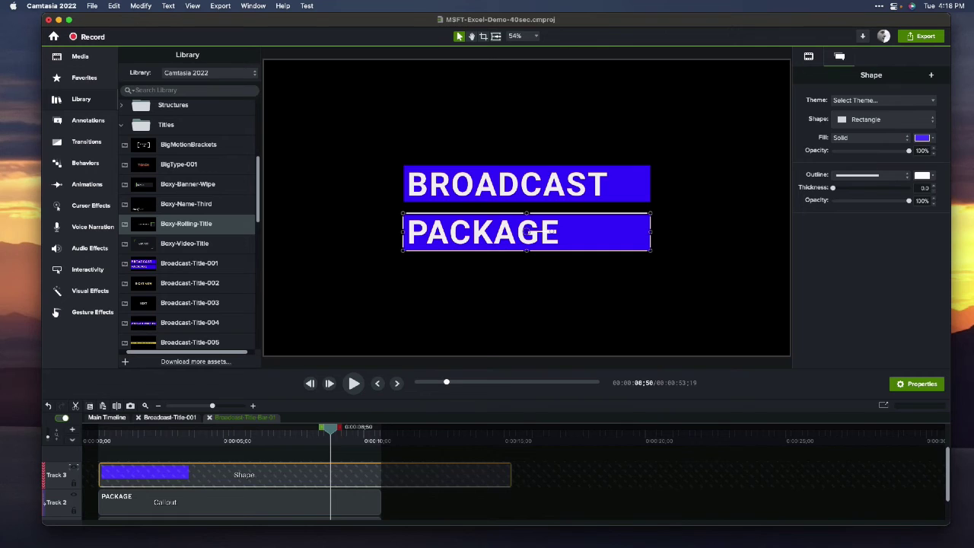
- Extend the PACKAGE callout and the Track 1 shape to almost 15 seconds and close the Broadcast-Title-Bar-01 group
left_click_drag(381, 502, 511, 503)
scroll(304, 487, "down", 1)
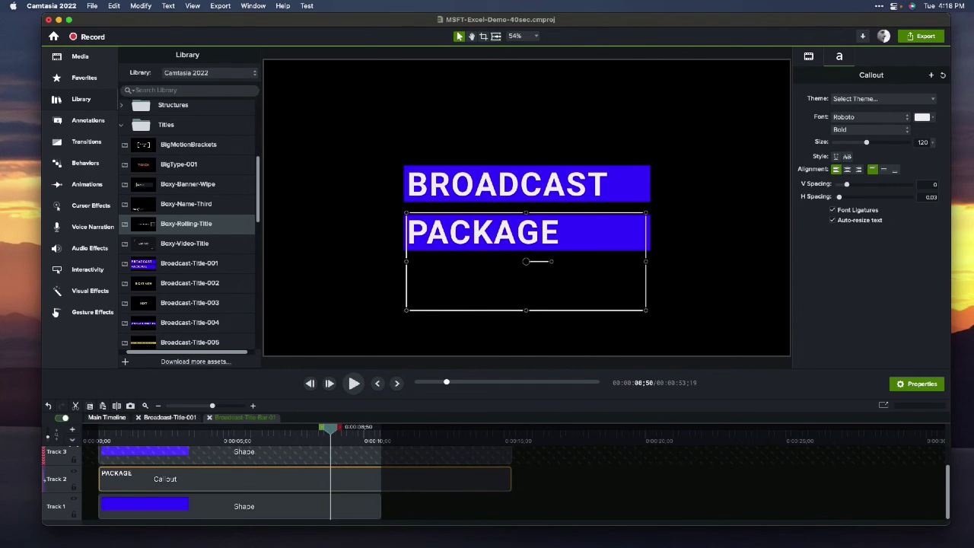
left_click_drag(380, 507, 516, 507)
scroll(516, 502, "up", 1)
scroll(305, 487, "up", 1)
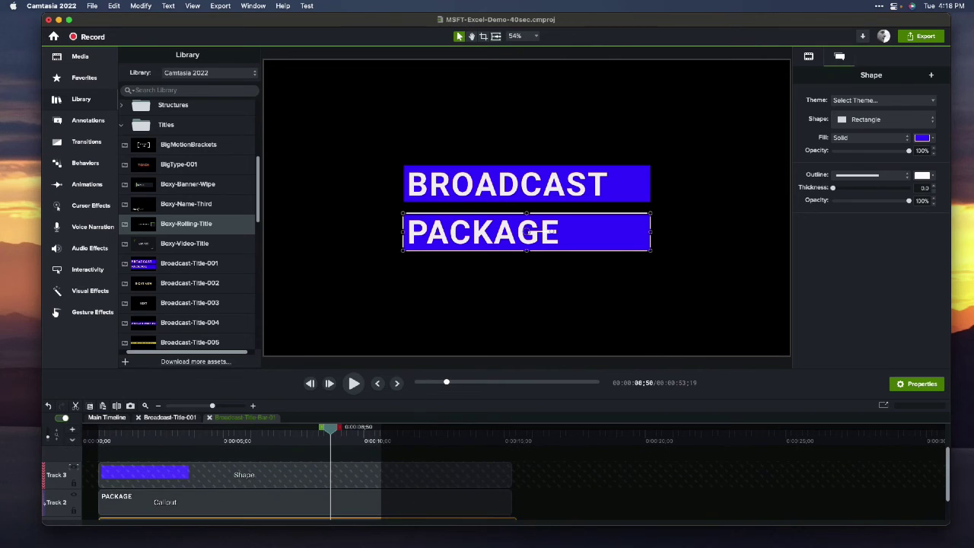
left_click(210, 417)
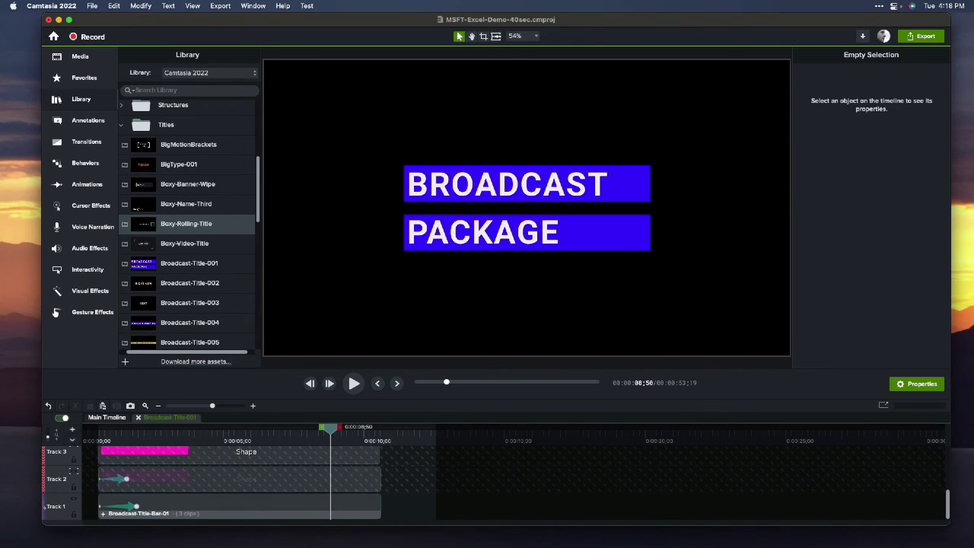
- Extend the Broadcast-Title-Bar-01 group on Track 1 and the pink shapes on Tracks 2 and 3 to just past 15 seconds
left_click(533, 233)
left_click_drag(379, 507, 527, 506)
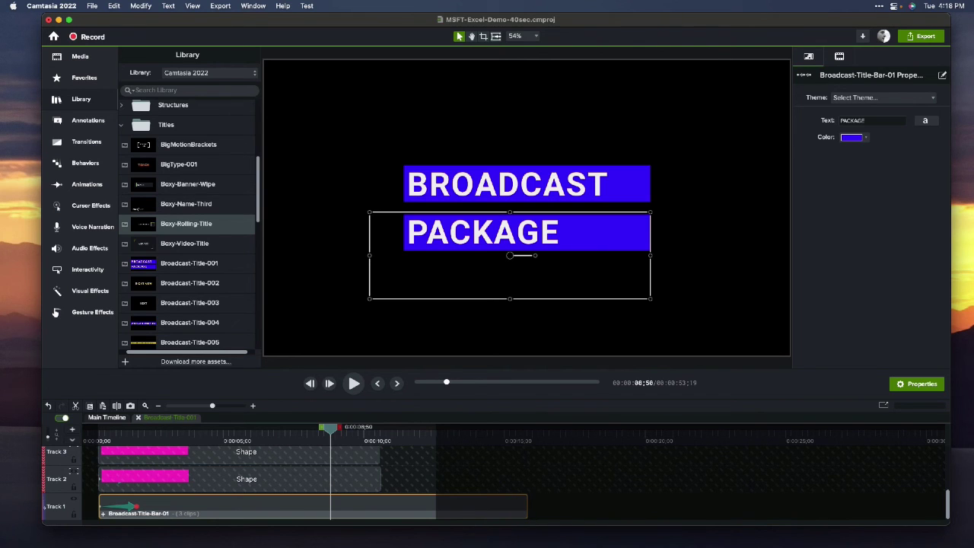
left_click_drag(380, 479, 528, 479)
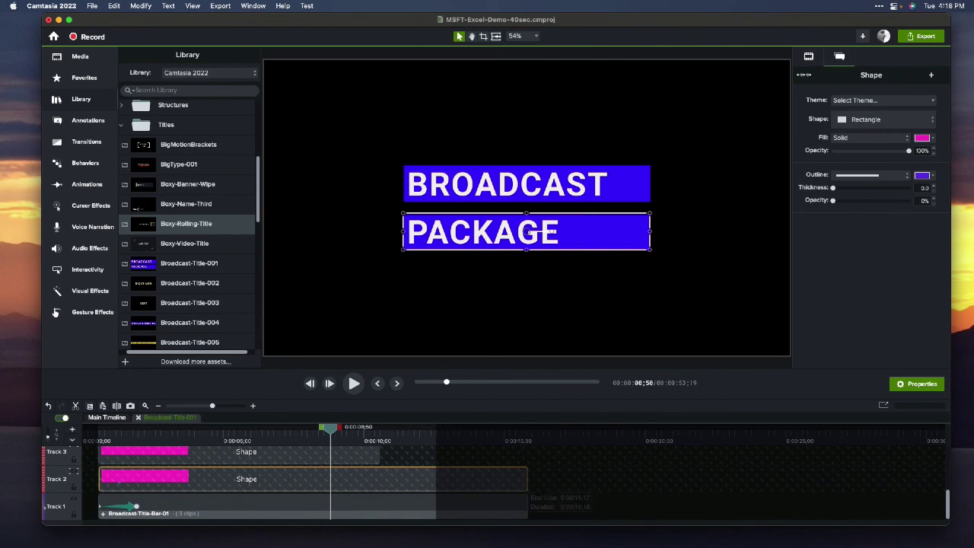
left_click_drag(379, 453, 528, 453)
- Extend the Track 4 title bar group and the Track 5 and 6 shapes to about 15 seconds, closing the title group
scroll(527, 457, "up", 1)
scroll(541, 479, "up", 3)
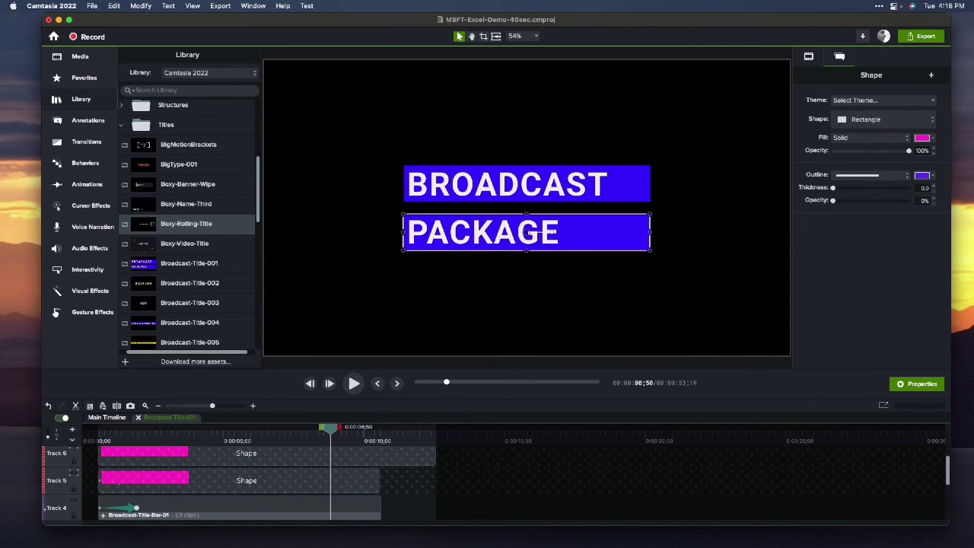
left_click_drag(380, 507, 521, 507)
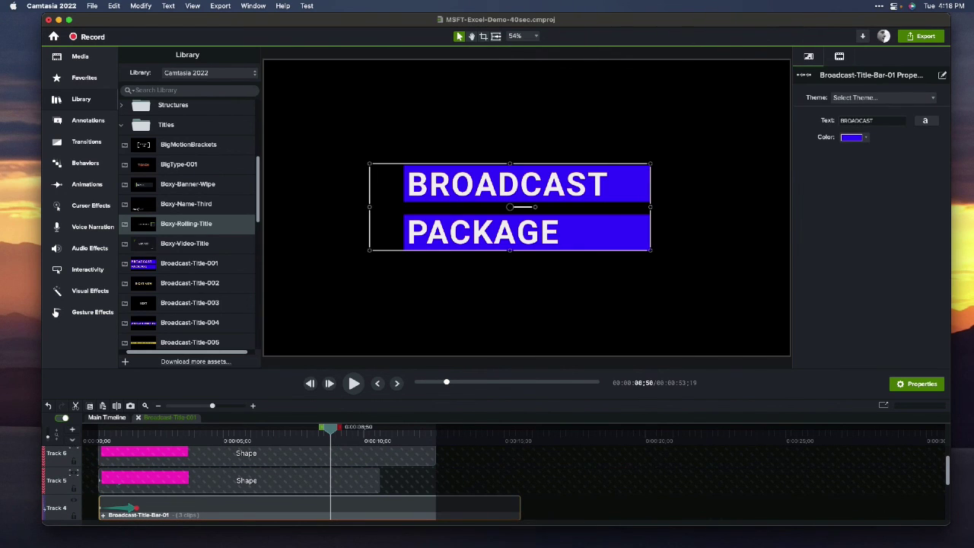
left_click_drag(379, 480, 516, 481)
left_click_drag(435, 455, 520, 454)
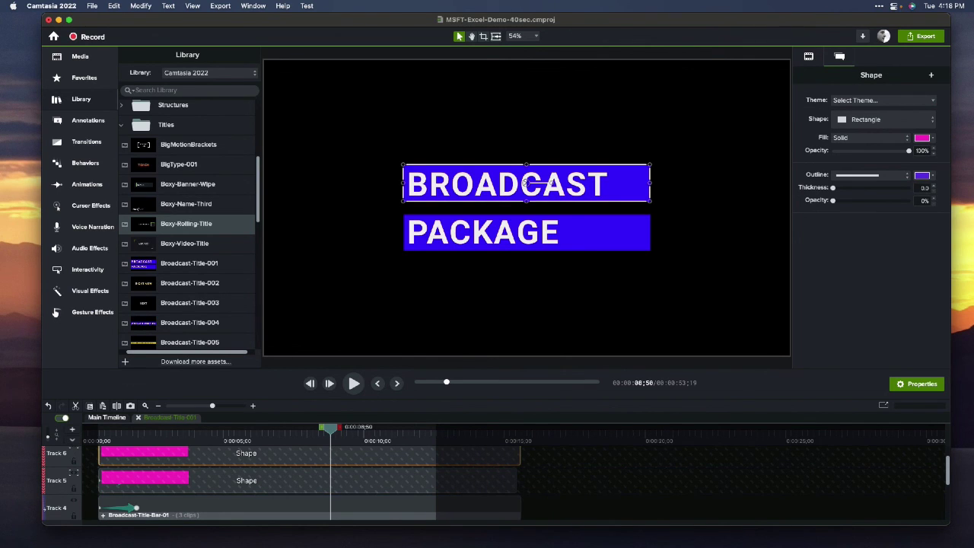
left_click(138, 418)
- Move Broadcast-Title-001 up to Track 4, extend its end to just past 15 seconds, and preview the frame at 0:00:15;09
left_click_drag(191, 503, 184, 448)
left_click_drag(428, 448, 526, 449)
left_click(498, 422)
left_click_drag(498, 418, 509, 417)
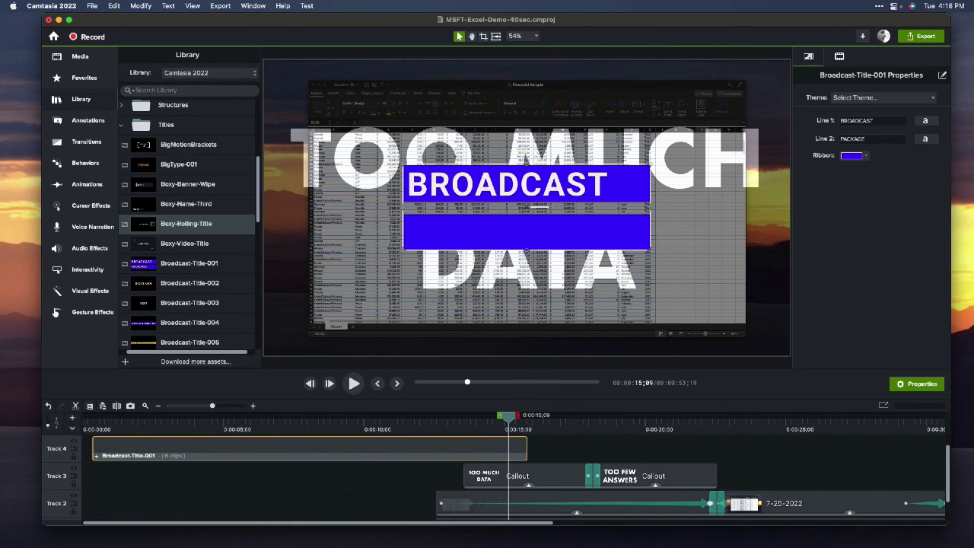